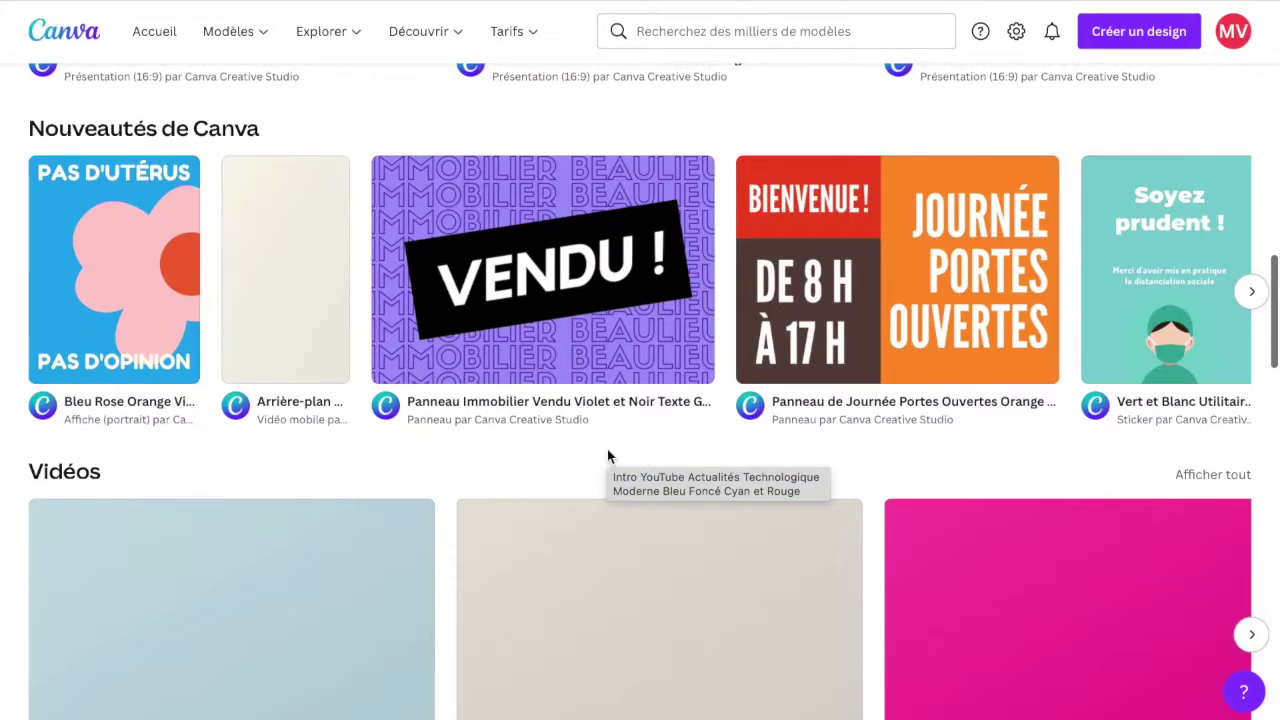
Look through the template categories on the Canva home page, including the CV and presentation sections
scroll(610, 457, "down", 8)
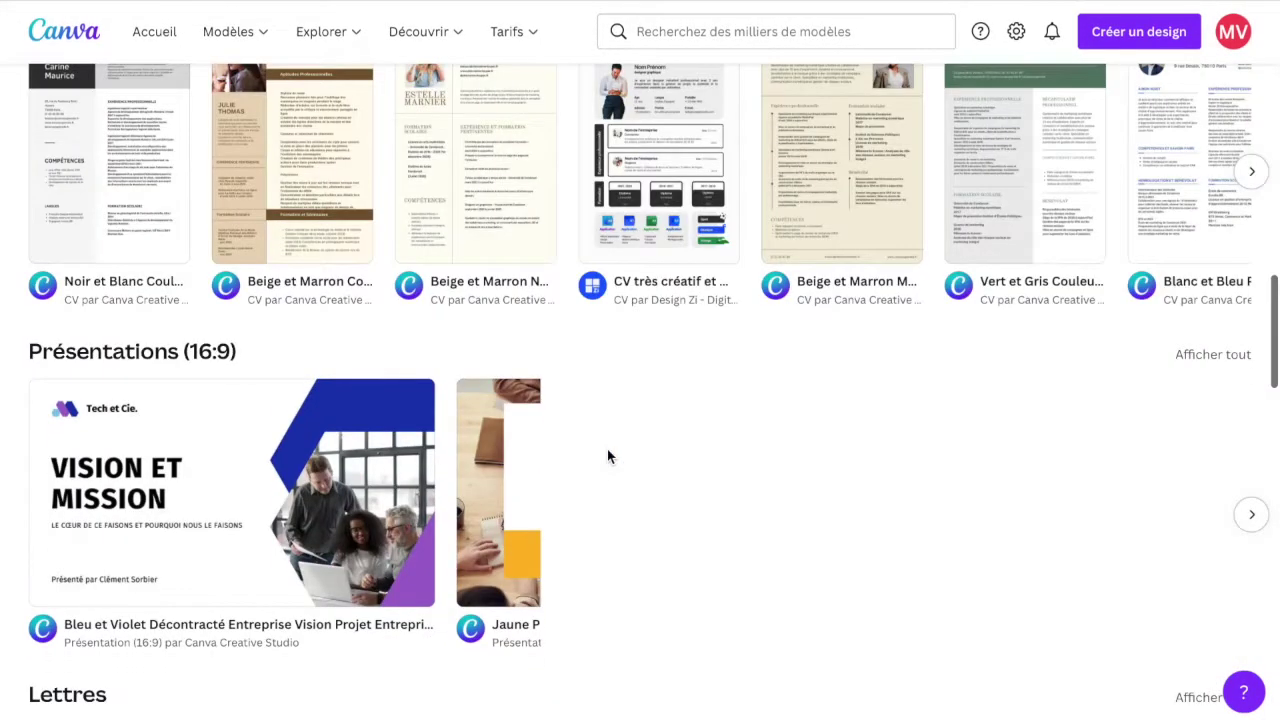
scroll(607, 470, "up", 15)
scroll(607, 485, "up", 7)
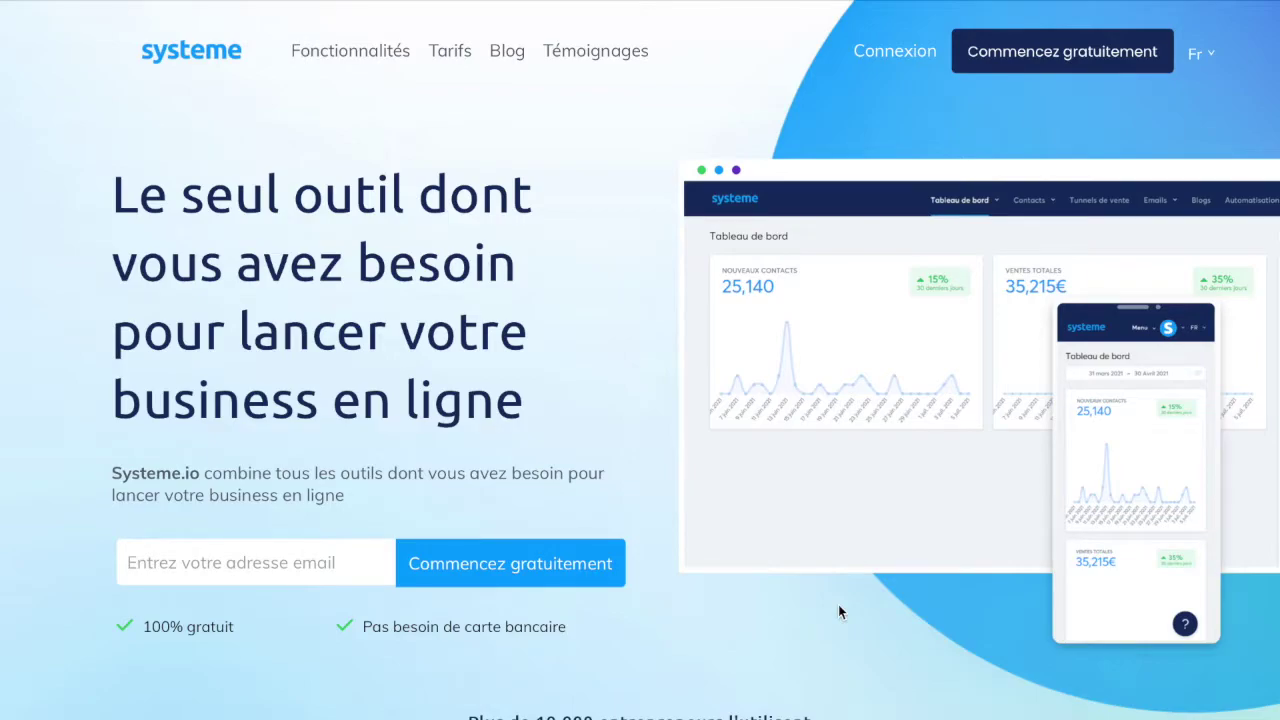
Examine the Systeme.io home page, covering its six tools, target audiences, monthly savings, customer testimonials and support section
scroll(840, 612, "down", 5)
scroll(840, 612, "down", 7)
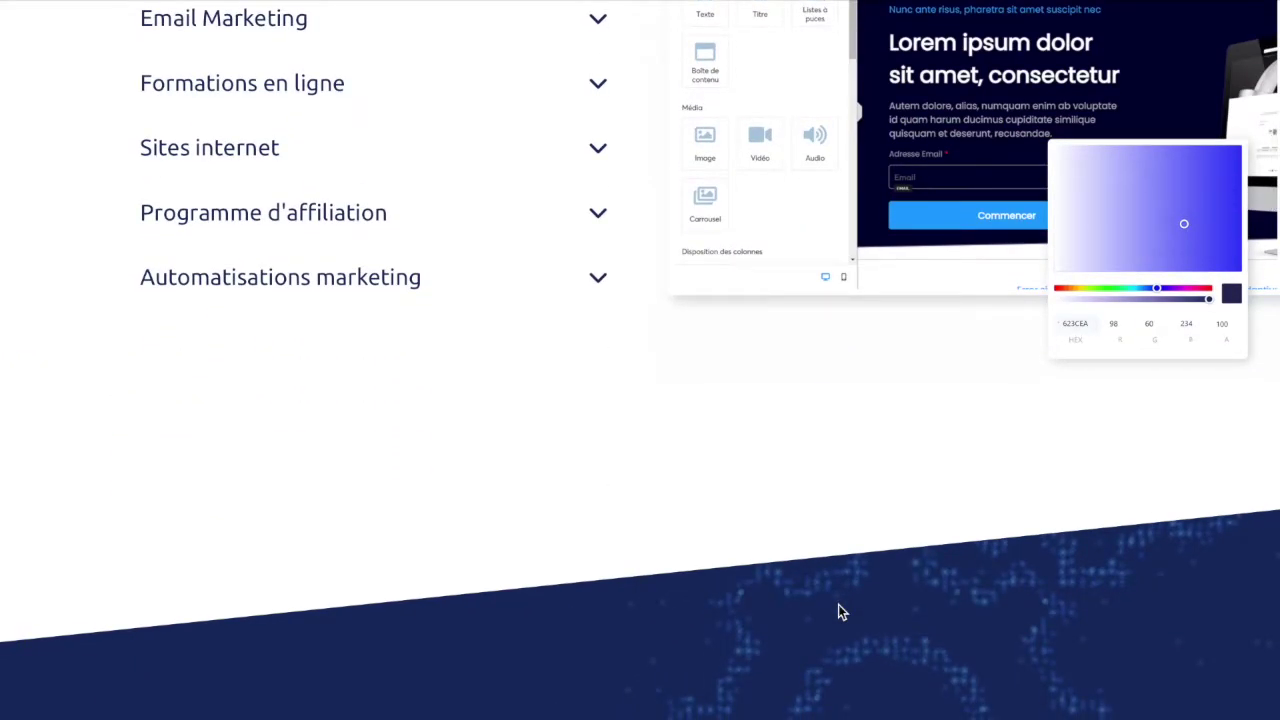
scroll(838, 612, "up", 9)
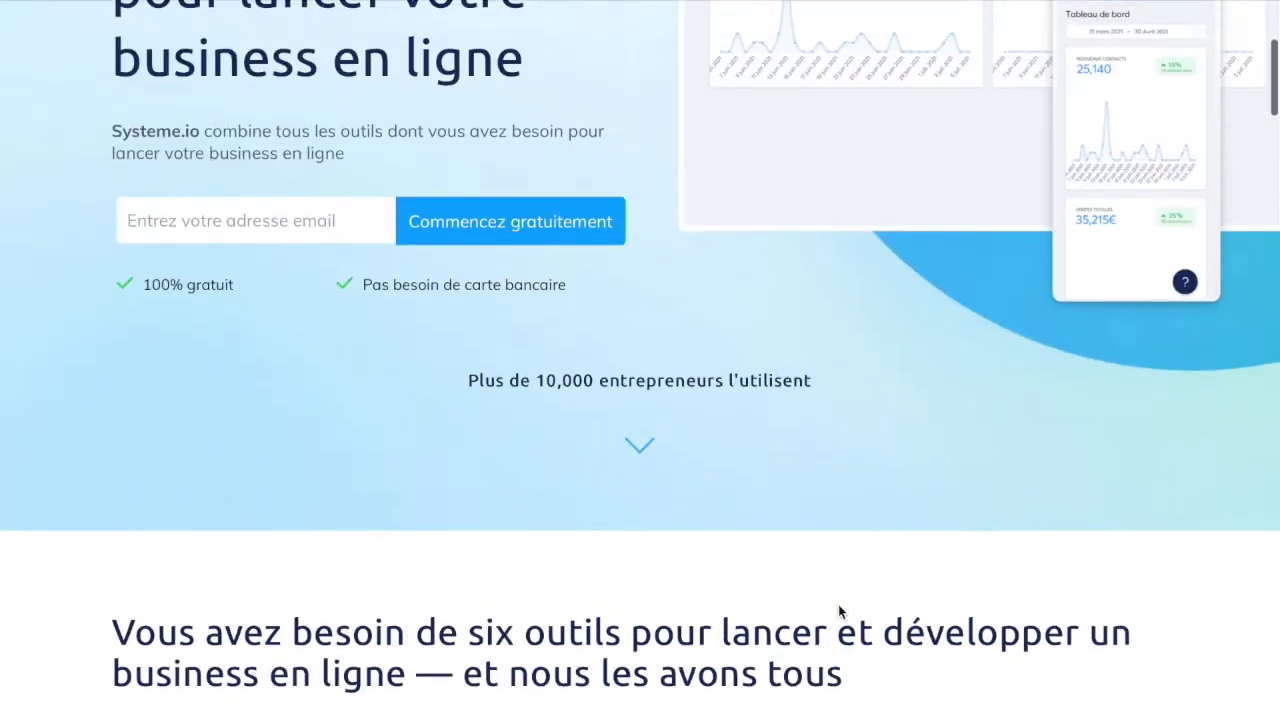
scroll(838, 612, "down", 8)
scroll(838, 612, "down", 11)
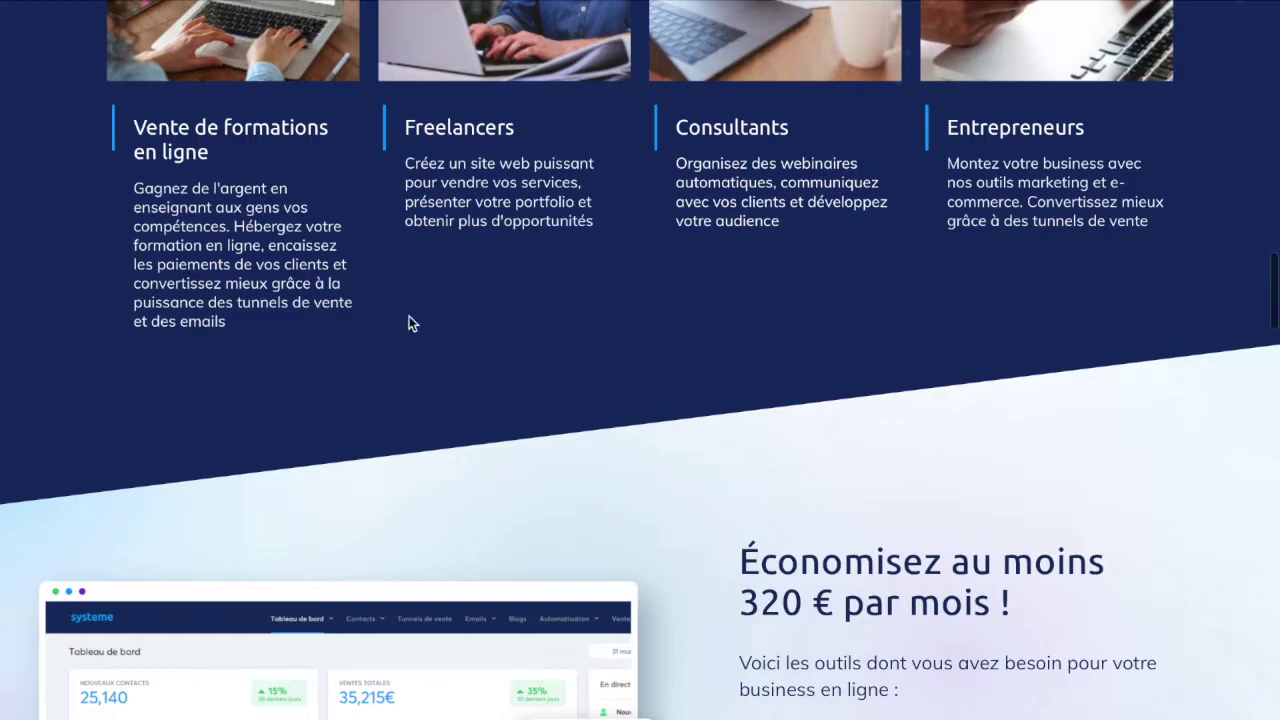
scroll(388, 288, "up", 2)
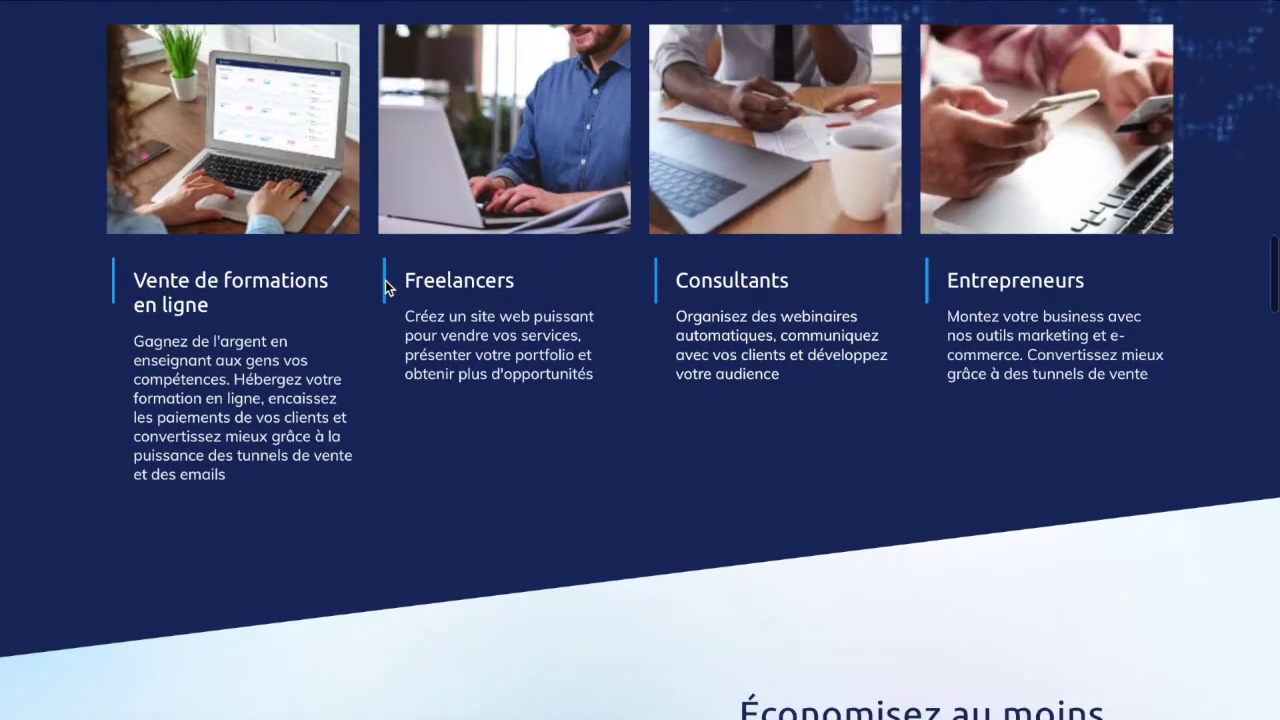
scroll(388, 288, "up", 15)
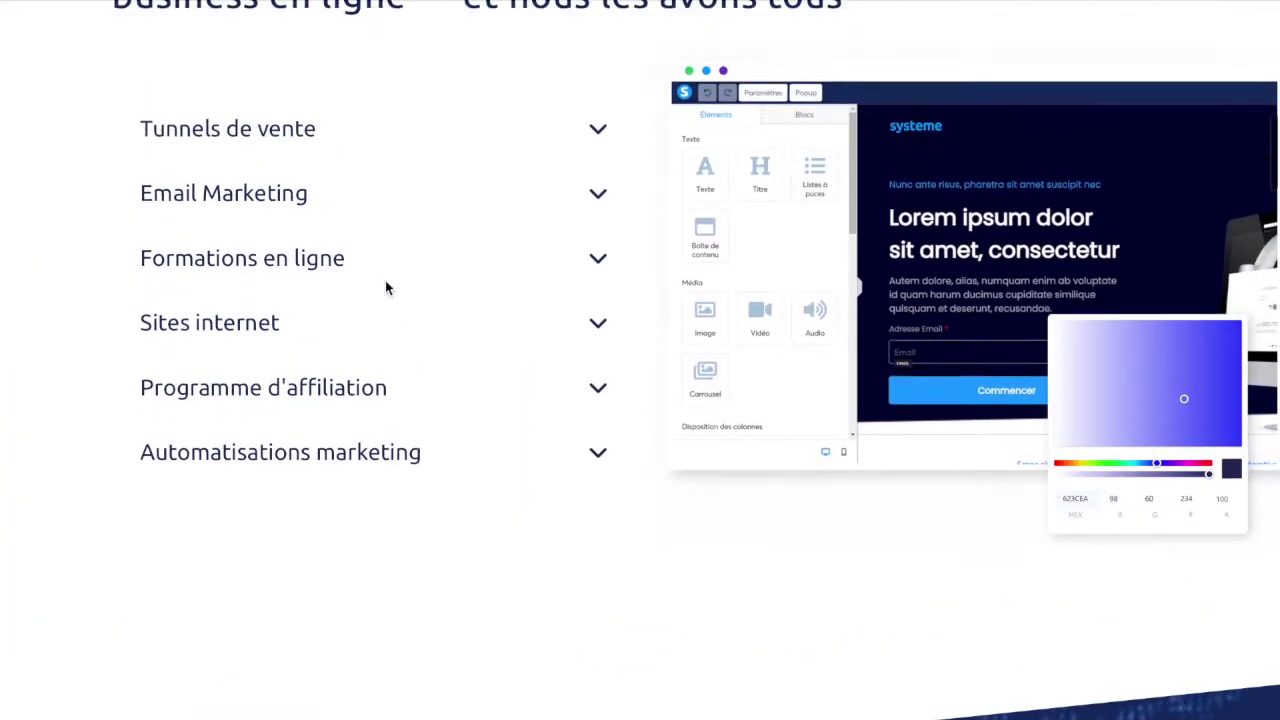
scroll(385, 280, "up", 2)
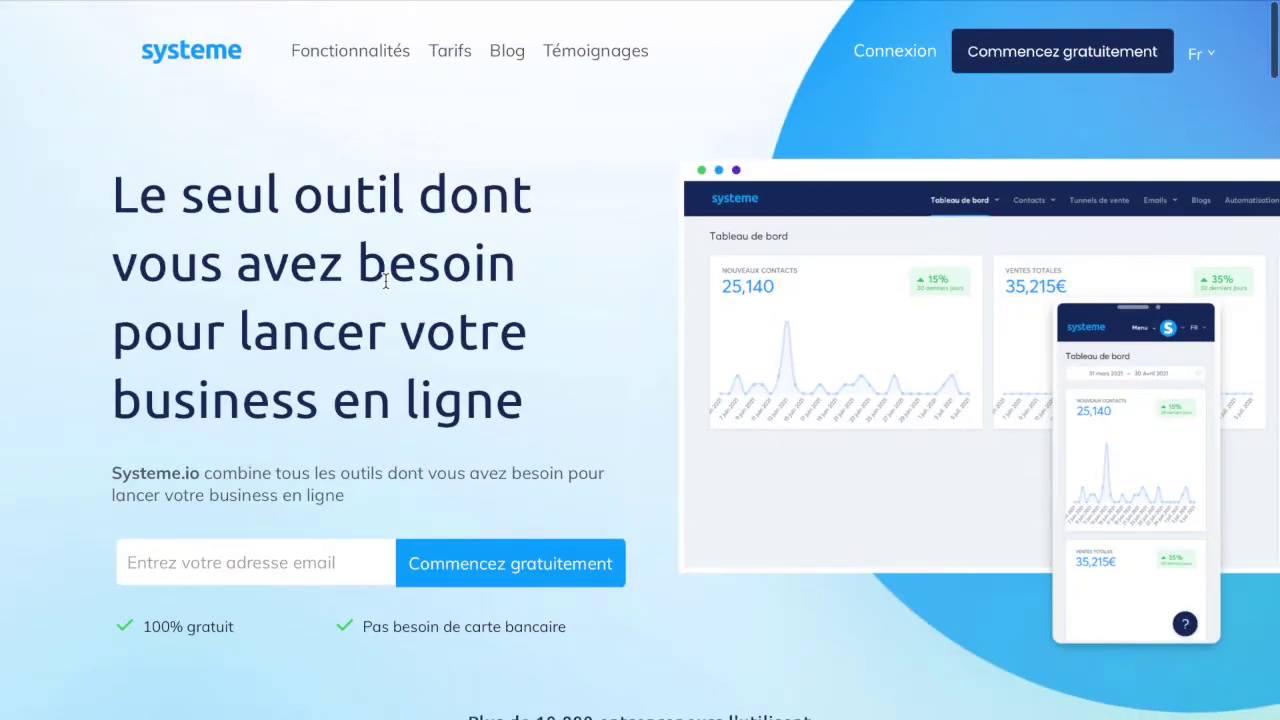
scroll(385, 281, "down", 15)
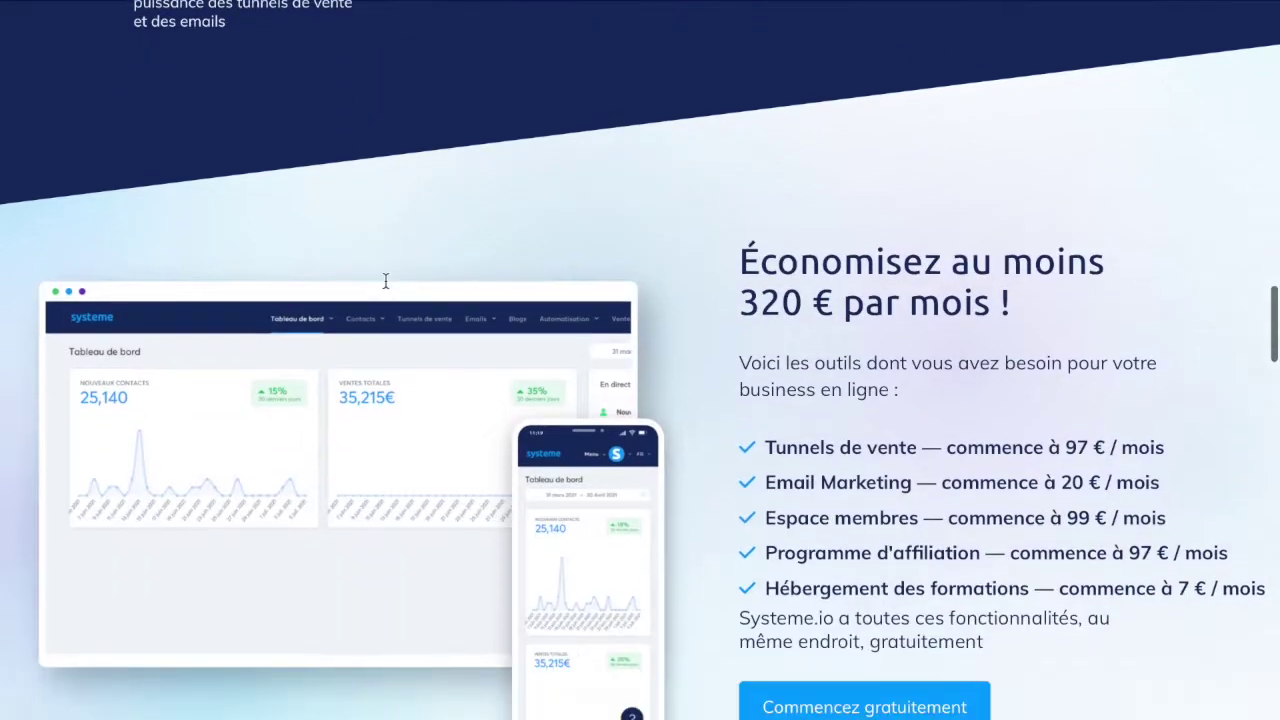
scroll(385, 280, "down", 2)
scroll(385, 280, "up", 1)
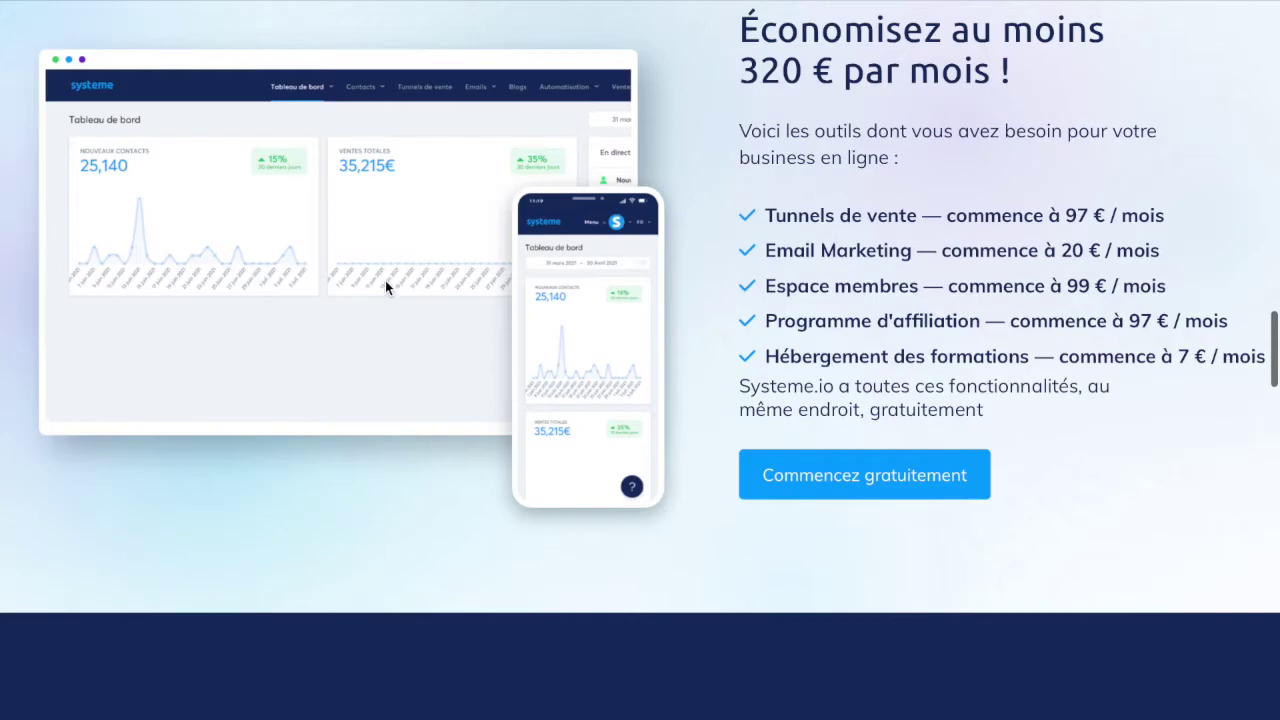
scroll(385, 285, "down", 6)
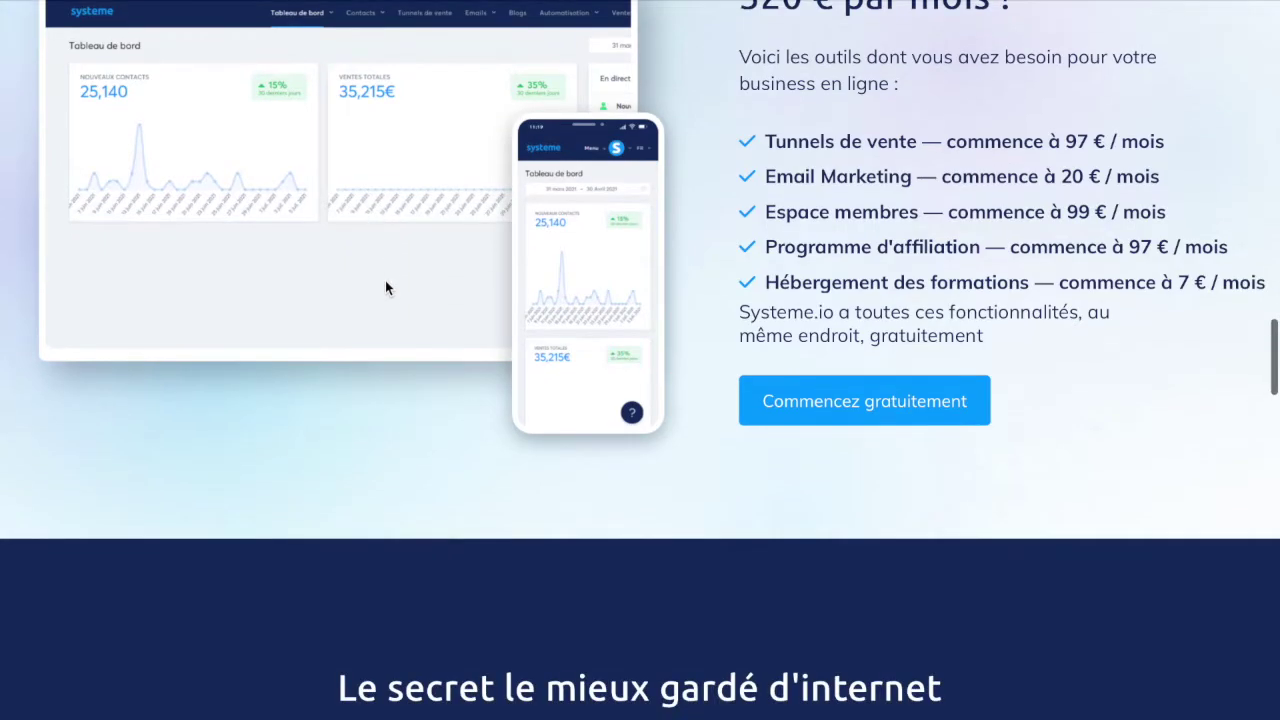
scroll(385, 280, "down", 5)
scroll(385, 280, "up", 10)
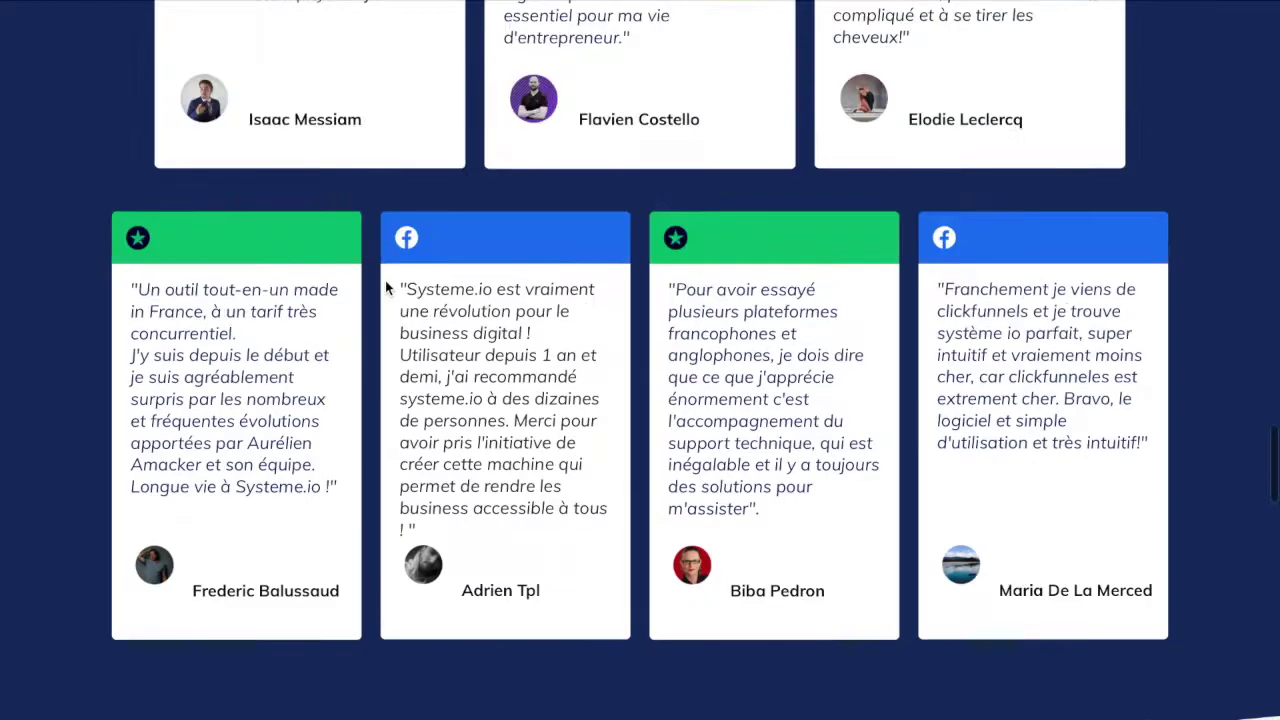
scroll(385, 285, "up", 10)
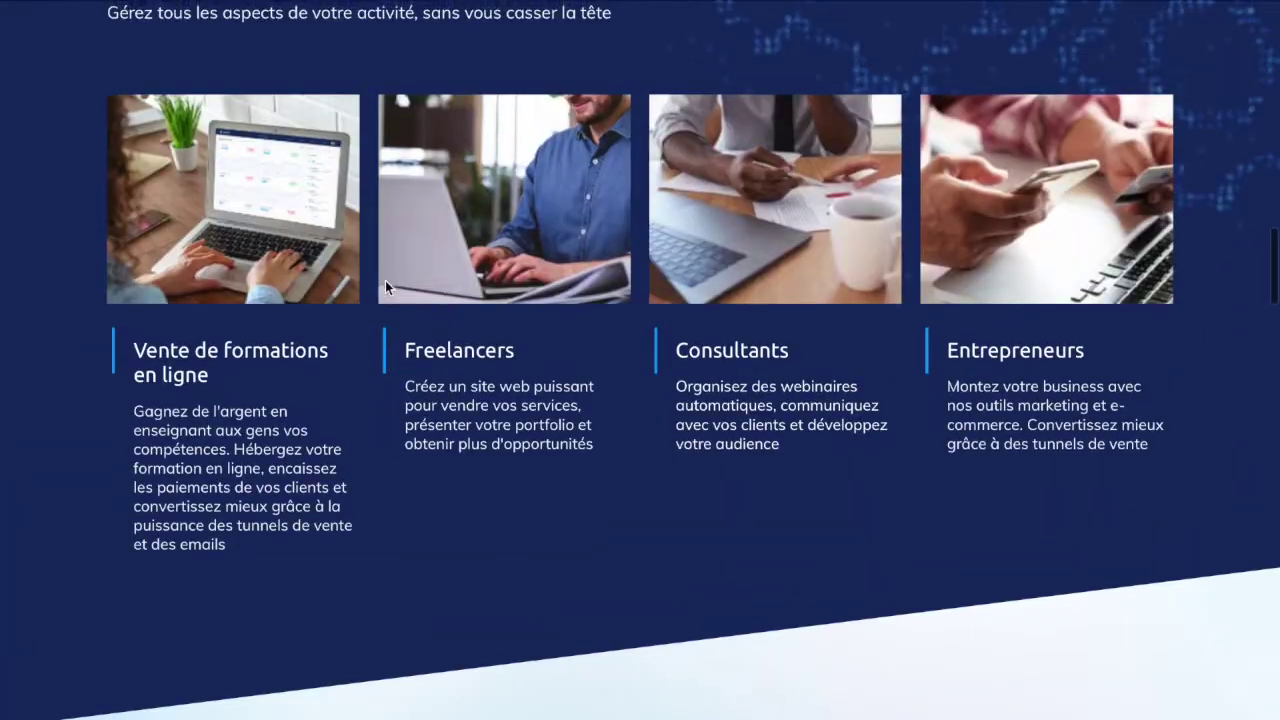
scroll(385, 283, "down", 4)
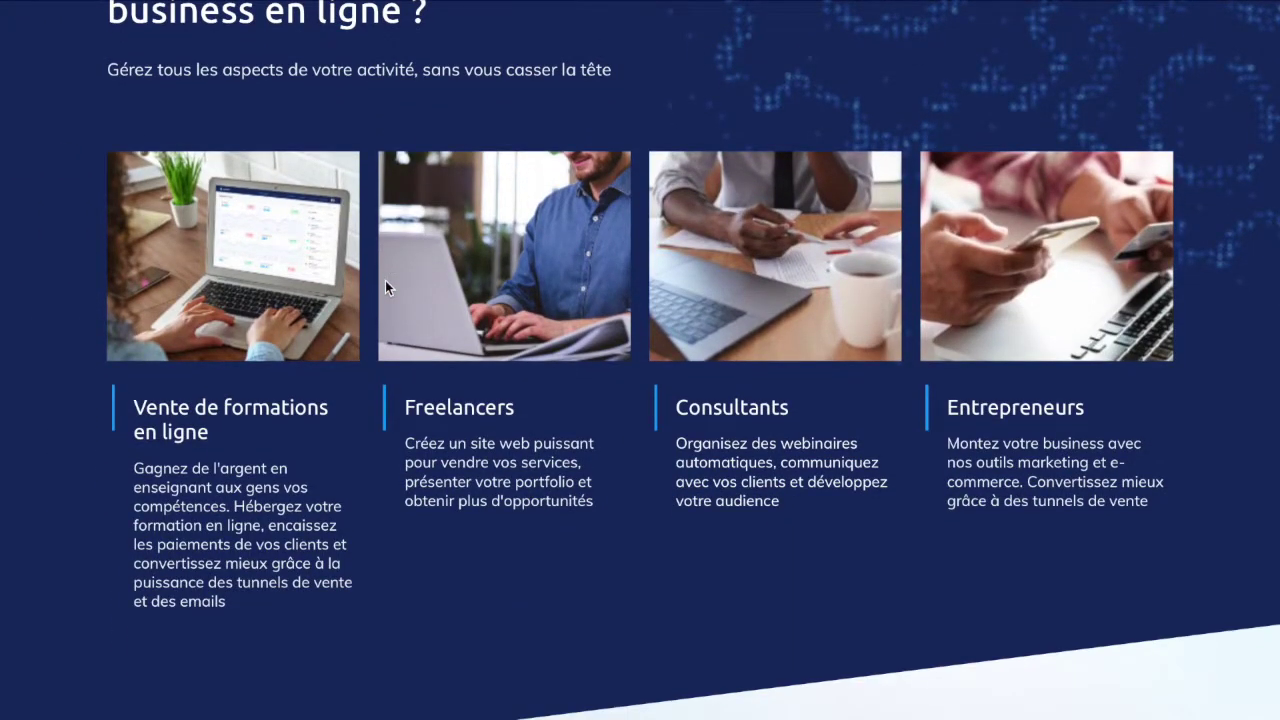
scroll(385, 282, "up", 15)
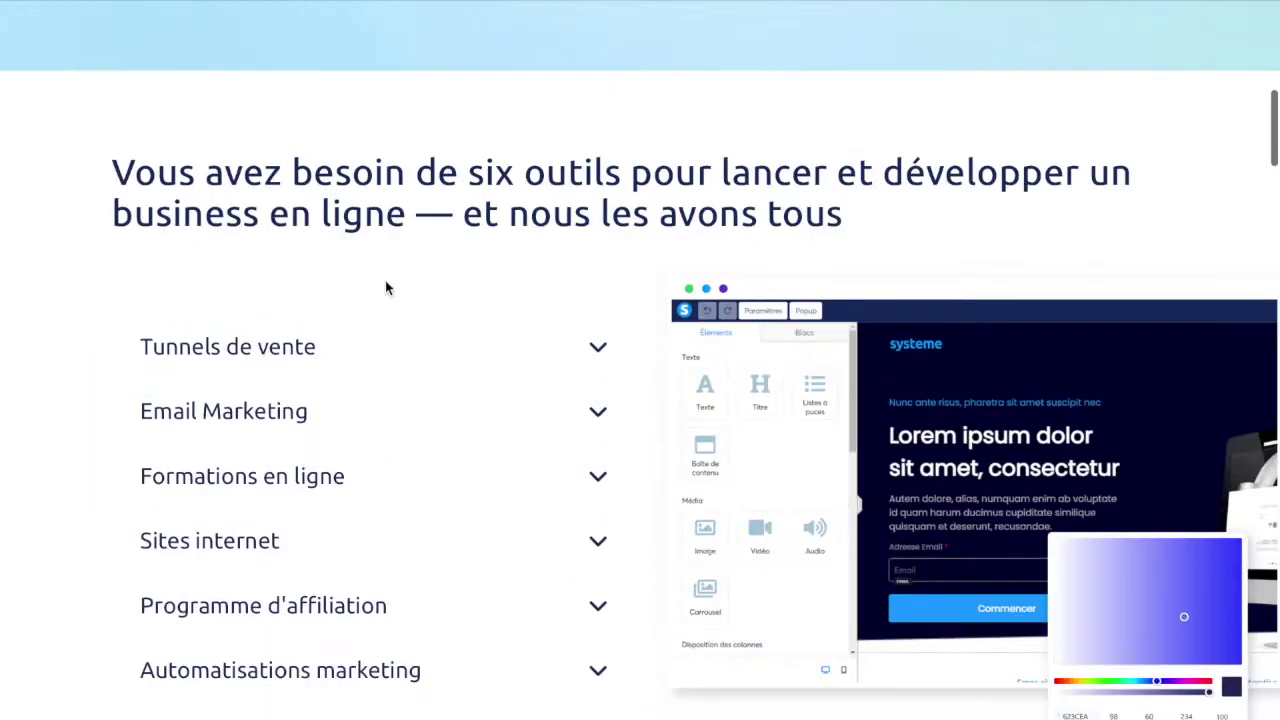
scroll(800, 432, "down", 18)
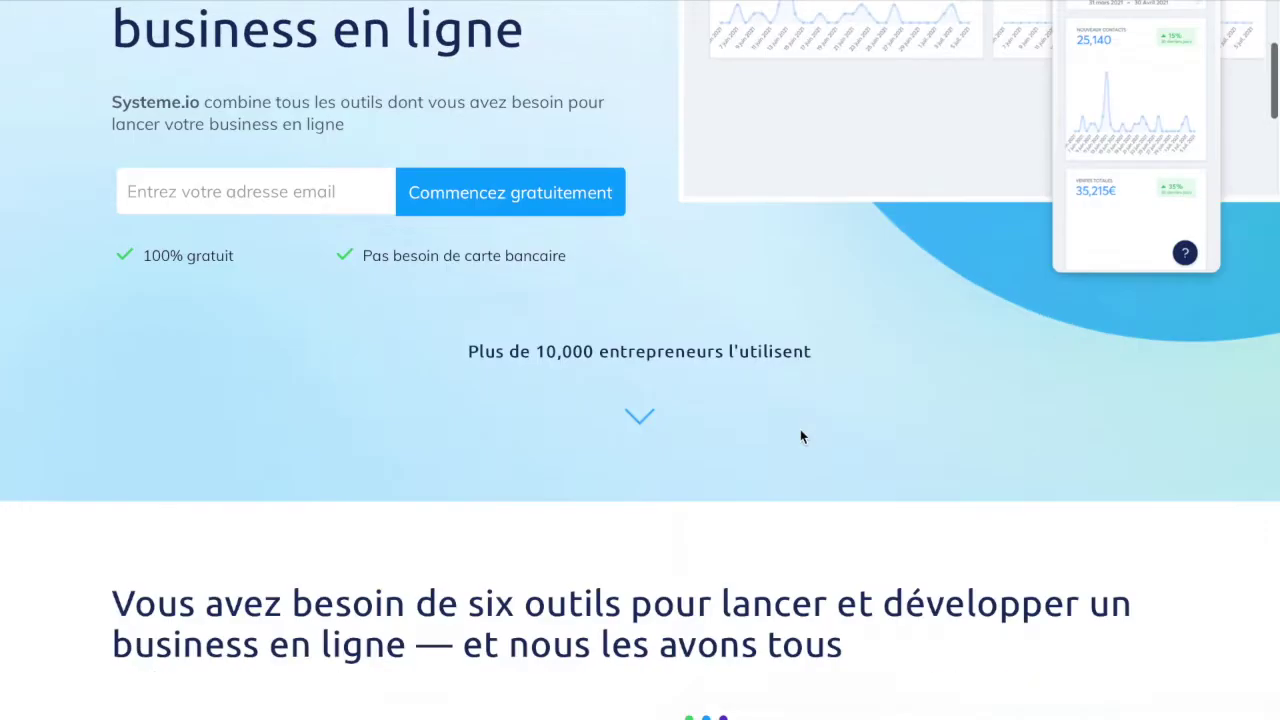
scroll(800, 435, "down", 15)
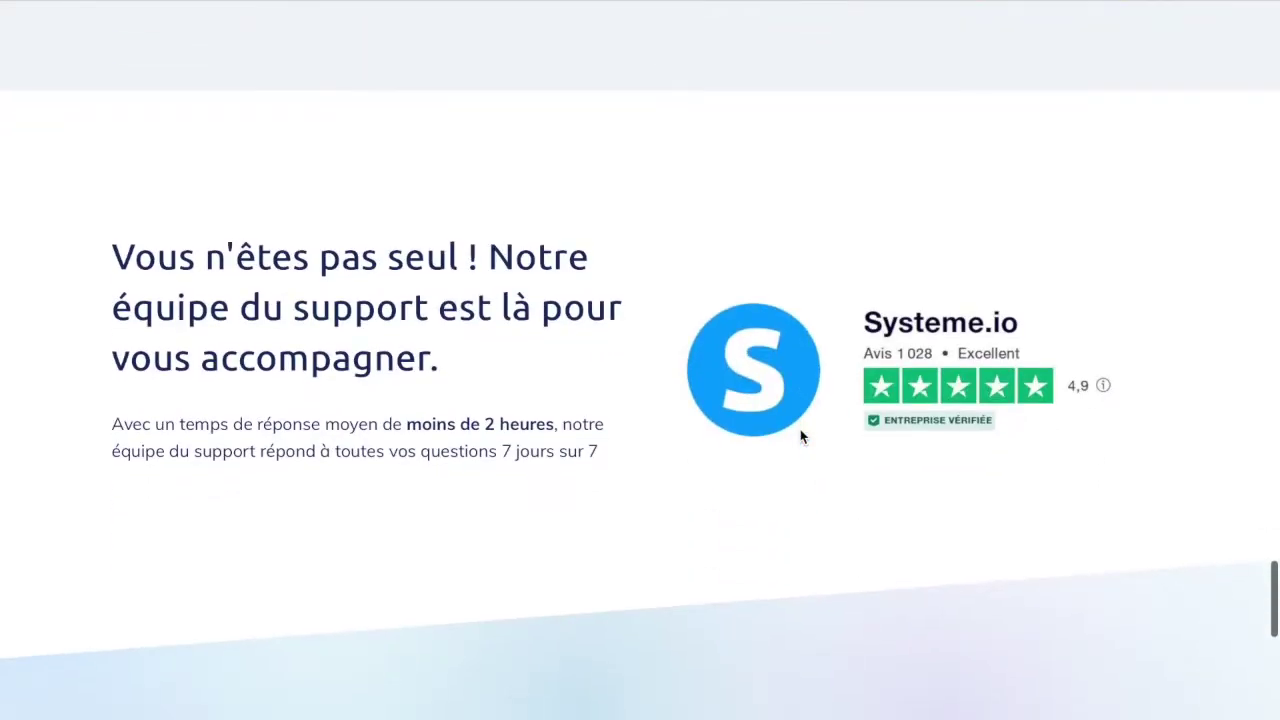
scroll(800, 435, "up", 10)
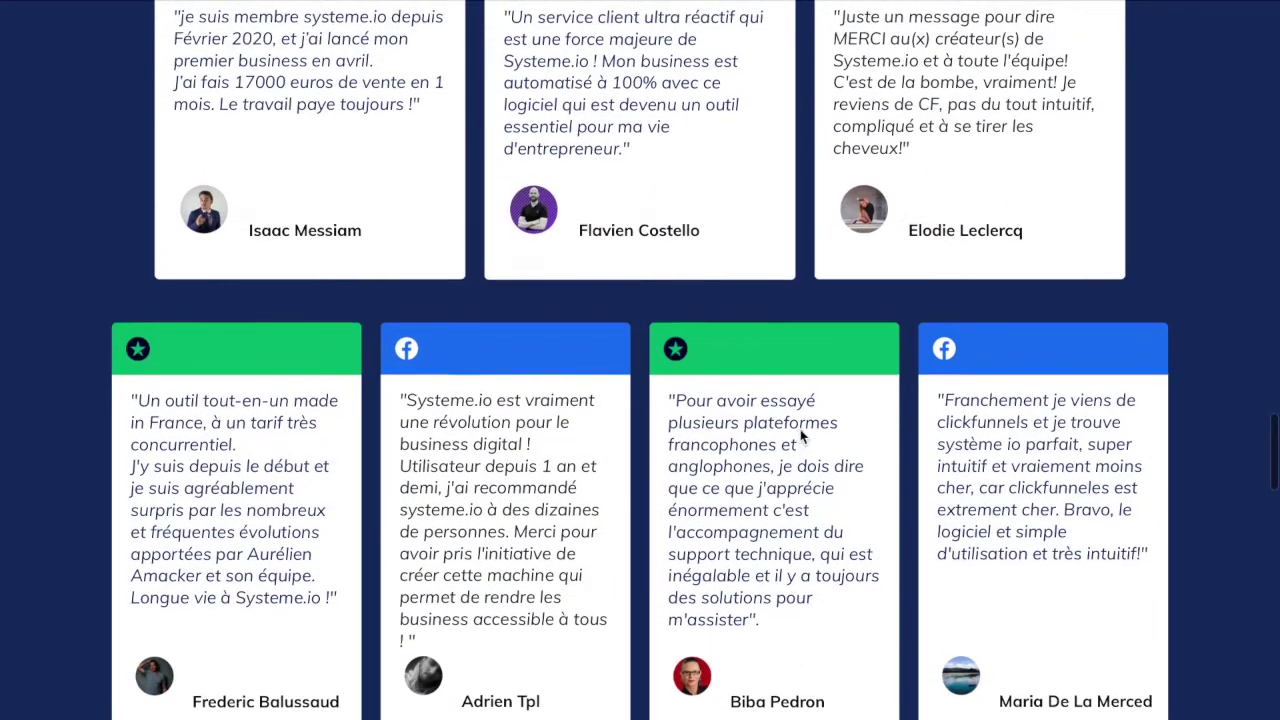
scroll(800, 430, "up", 5)
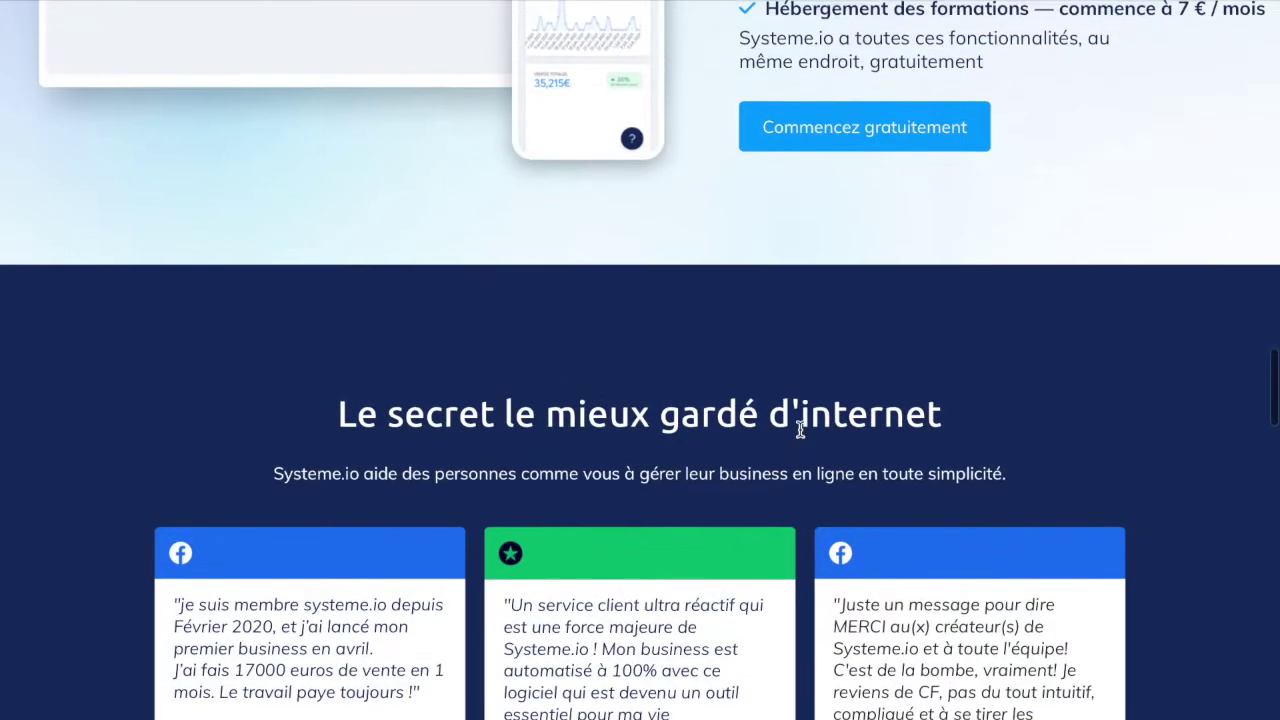
scroll(800, 429, "down", 15)
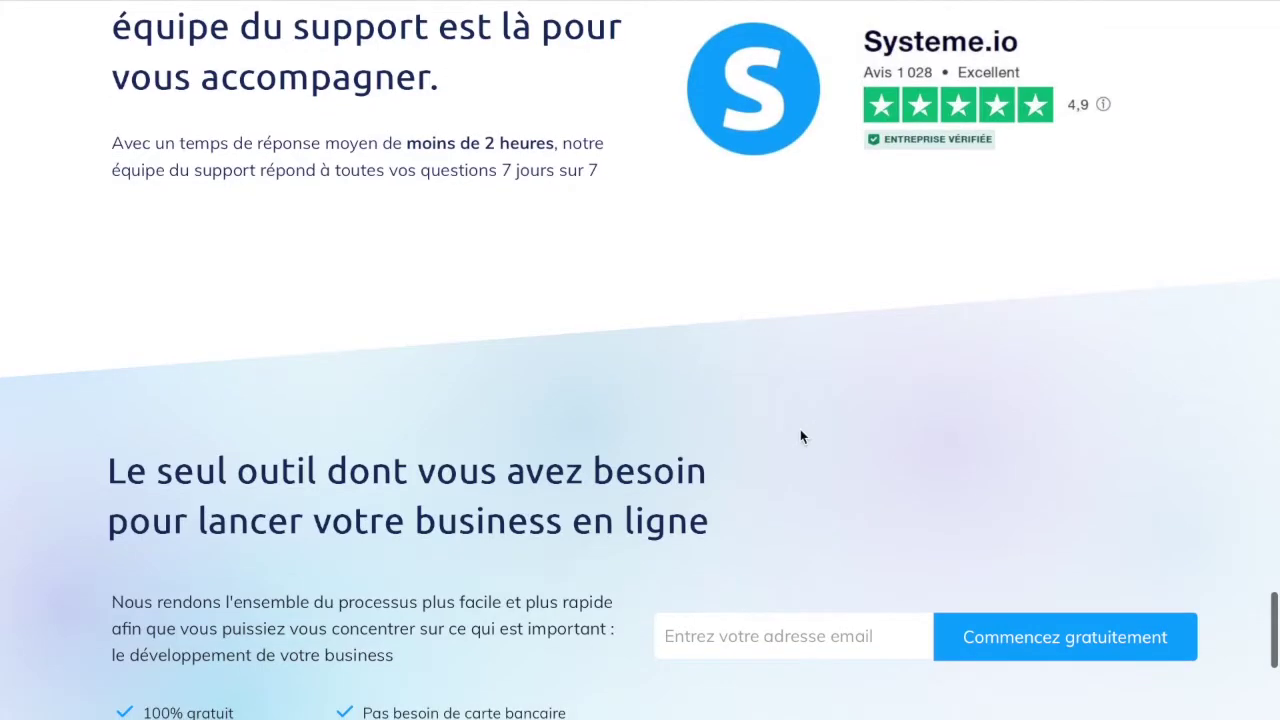
scroll(800, 429, "up", 15)
scroll(800, 429, "up", 10)
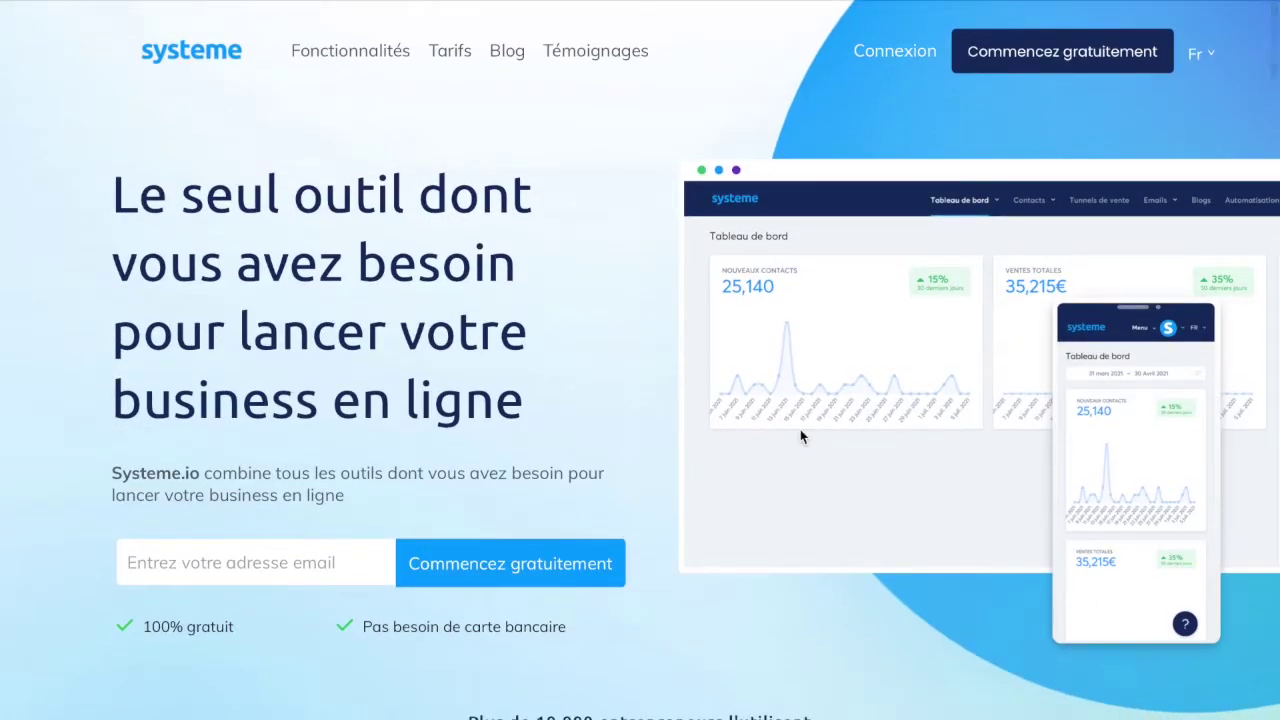
scroll(800, 436, "down", 10)
scroll(800, 436, "up", 4)
scroll(800, 436, "down", 10)
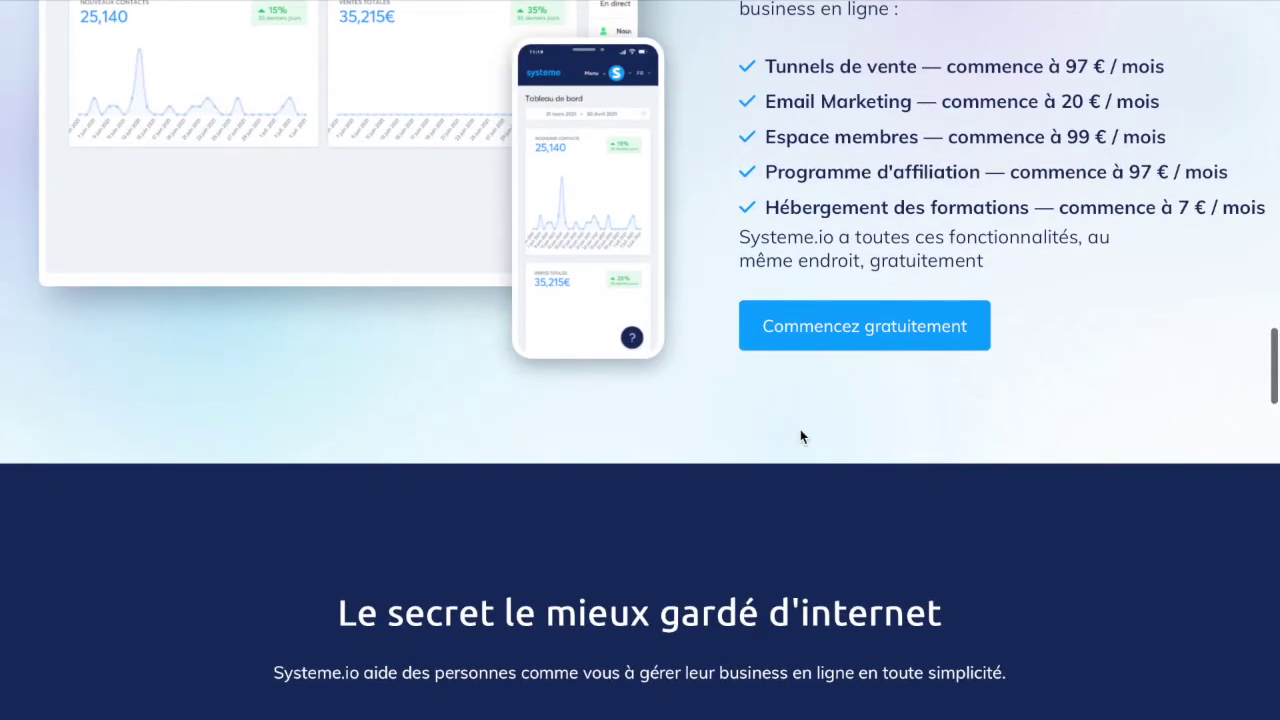
scroll(800, 436, "up", 15)
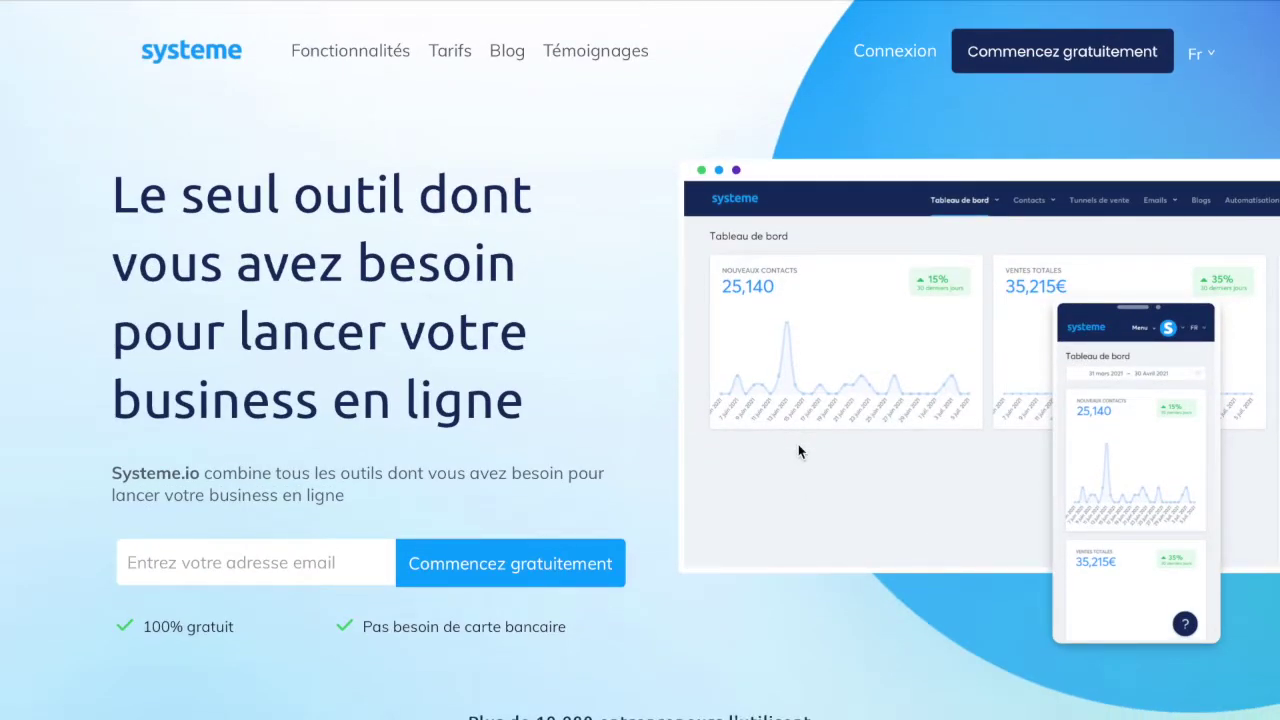
scroll(798, 444, "down", 15)
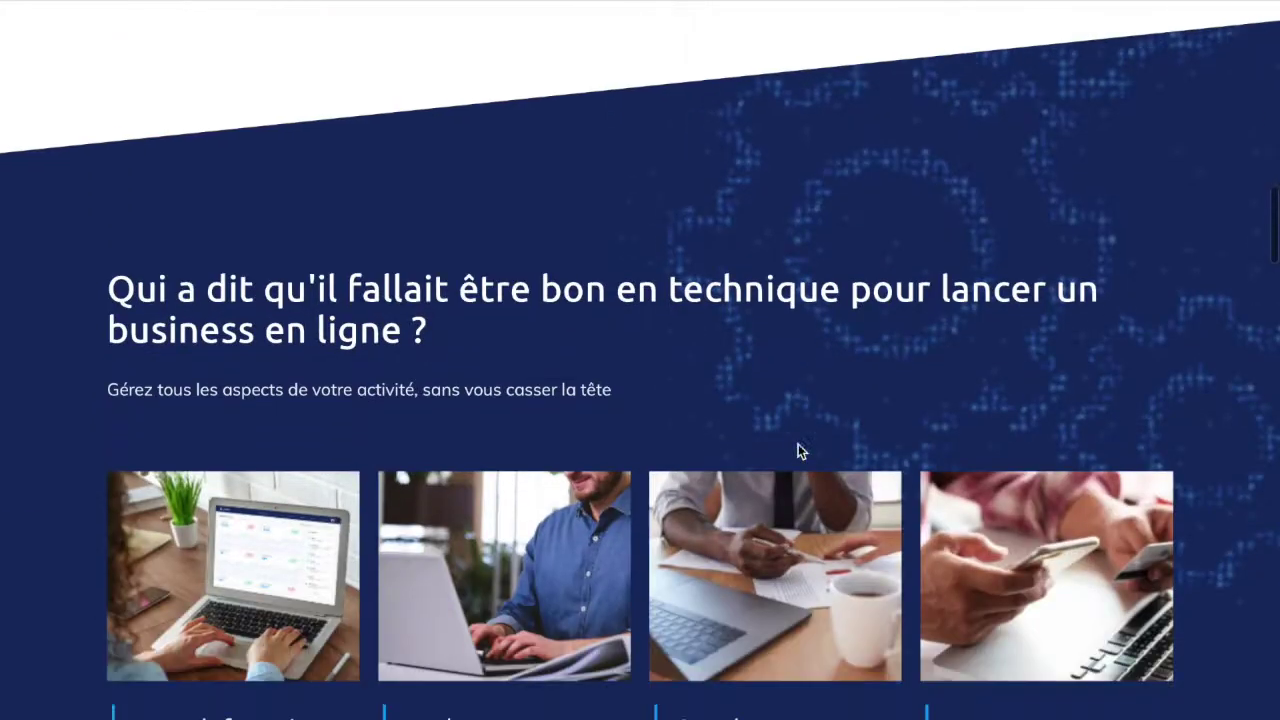
scroll(798, 444, "down", 10)
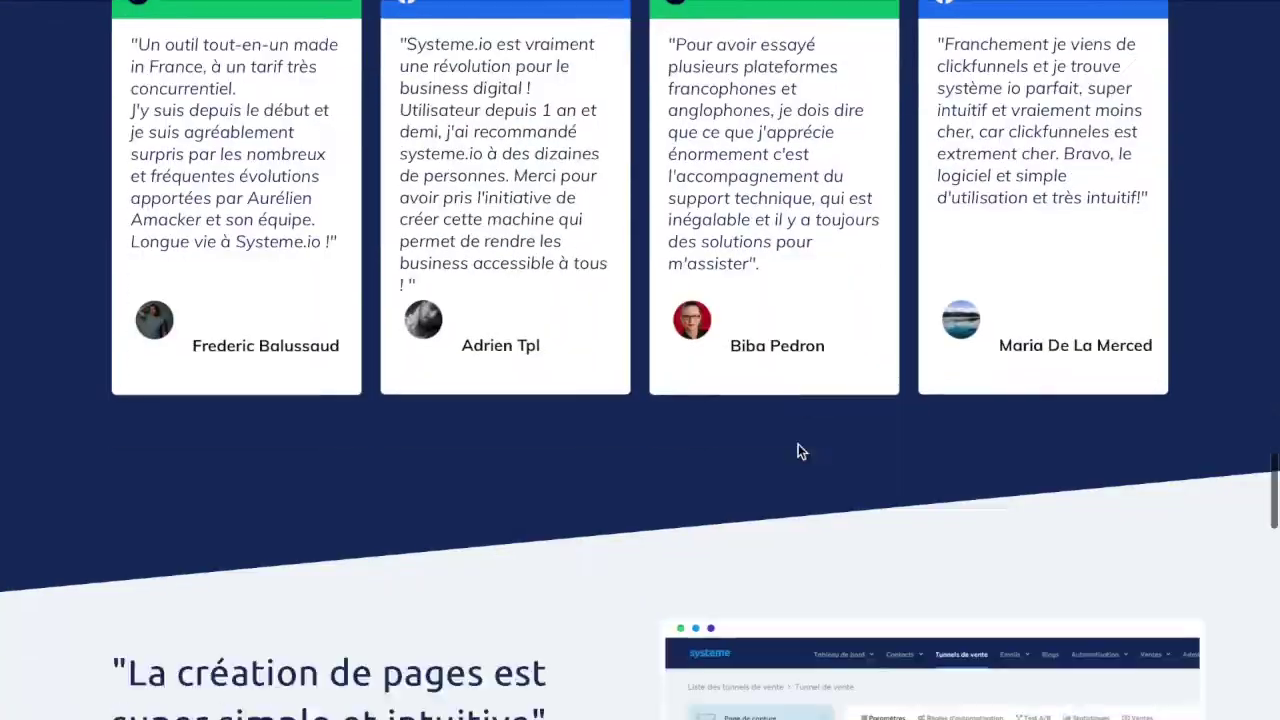
scroll(798, 452, "up", 15)
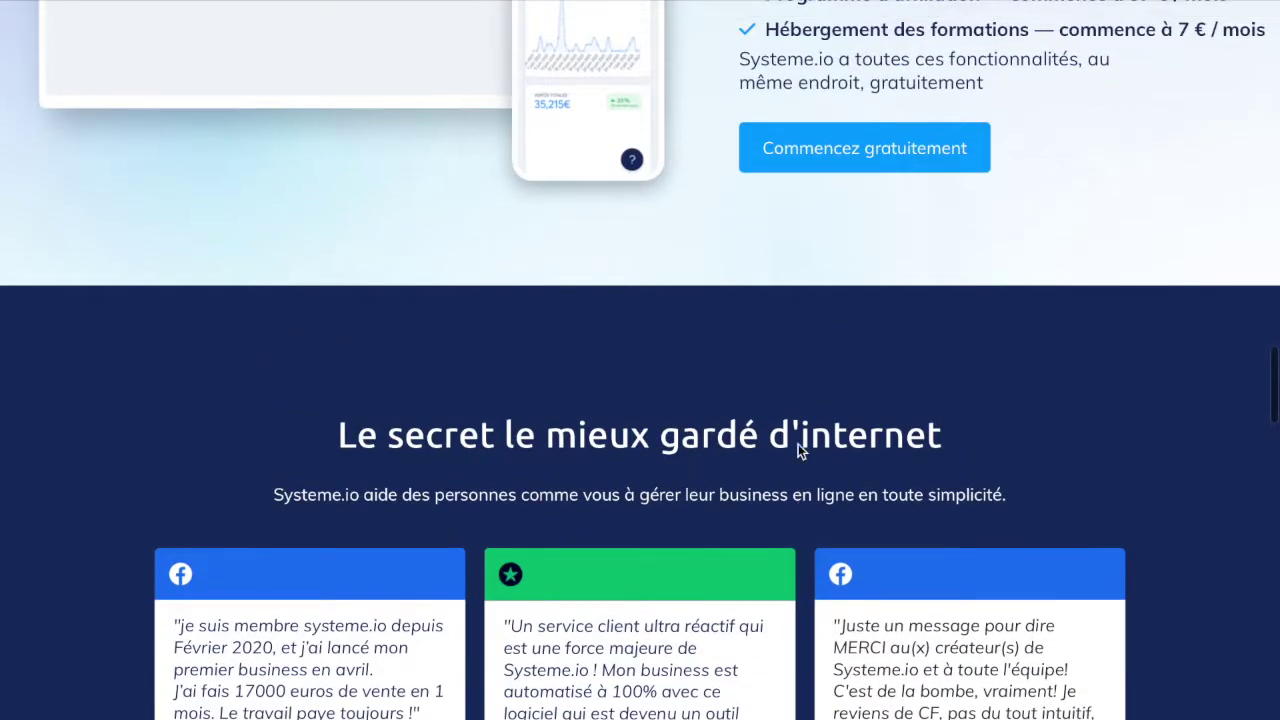
scroll(798, 452, "up", 10)
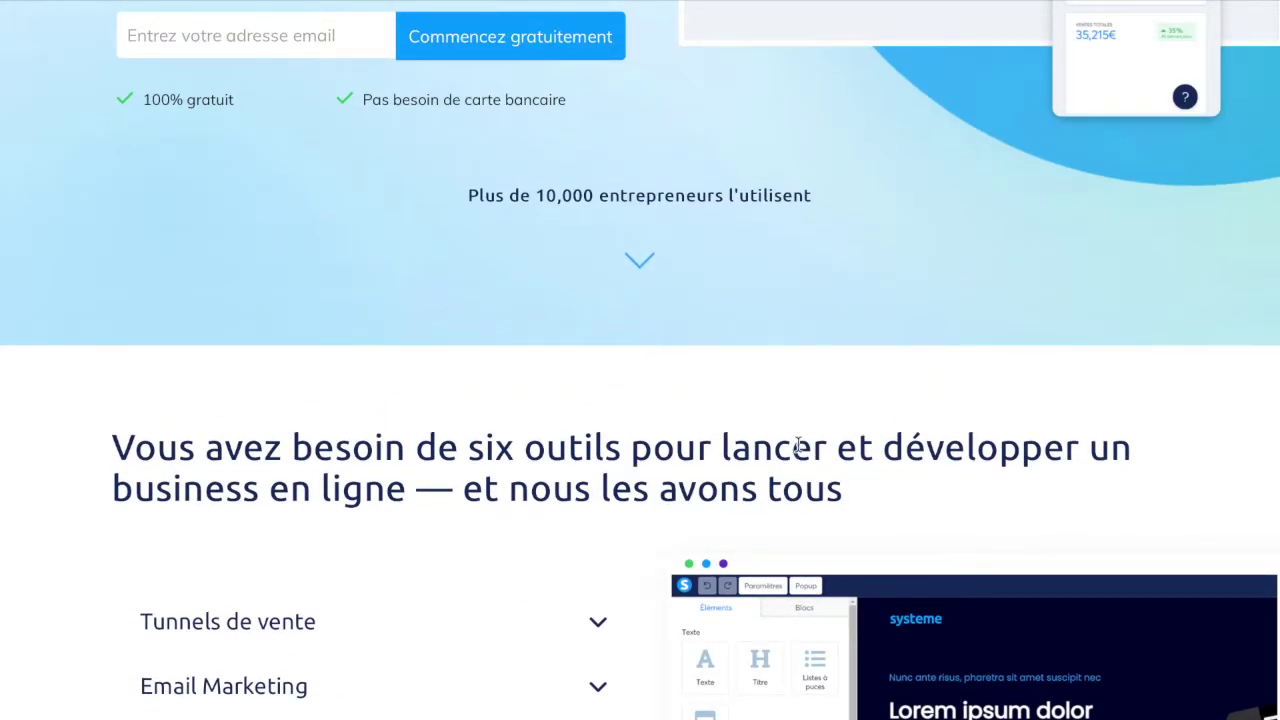
scroll(798, 447, "down", 8)
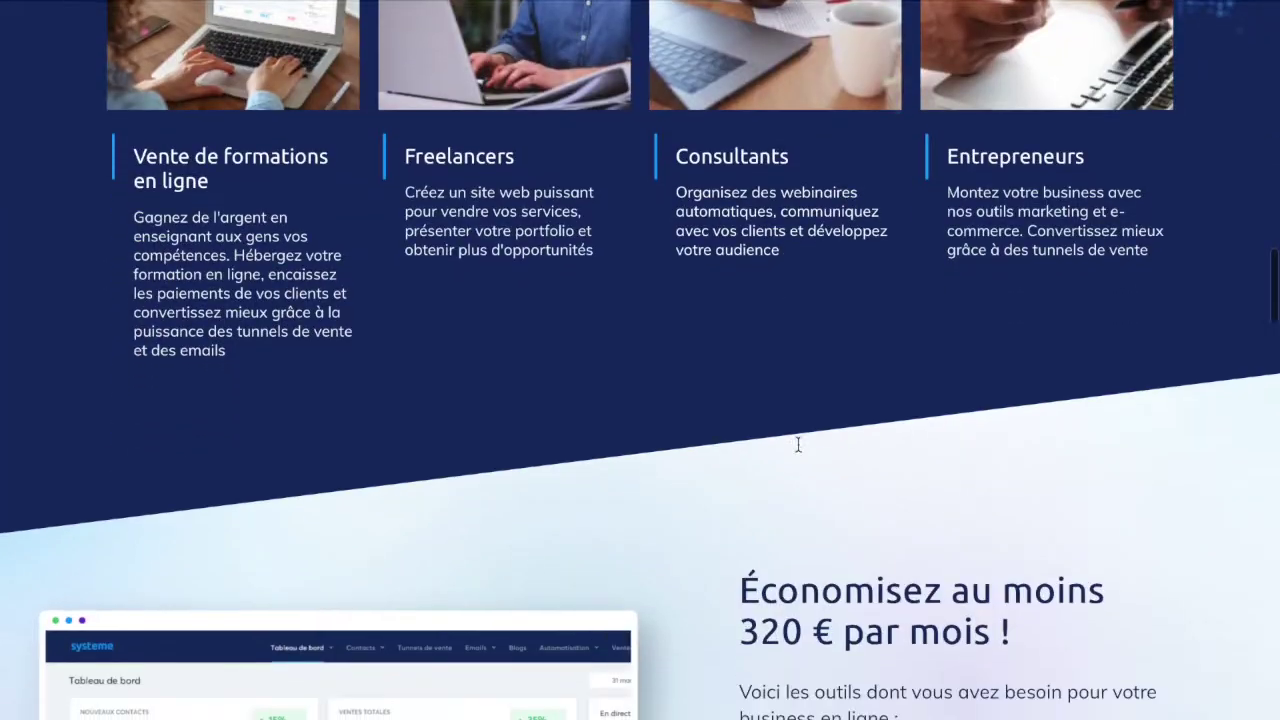
scroll(798, 447, "up", 12)
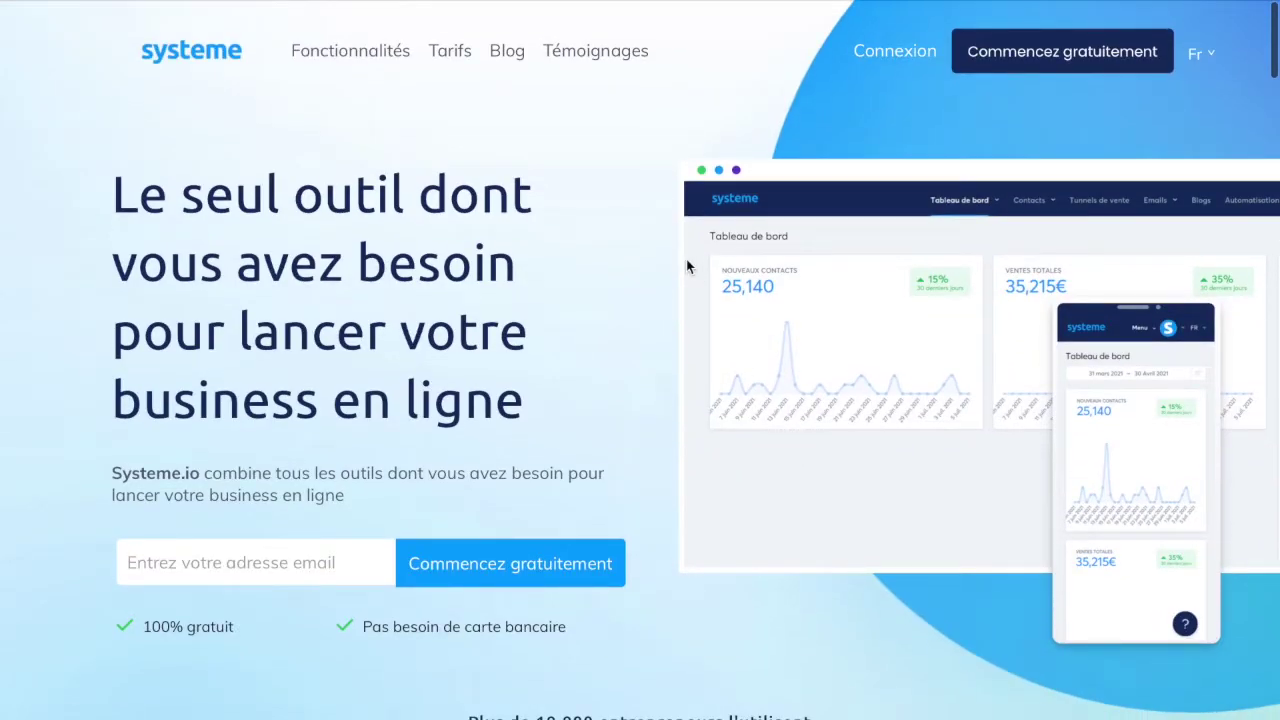
Open the Systeme.io pricing page and compare the monthly prices and main limits of the Gratuit, Startup, Webinar and Illimité plans
left_click(450, 45)
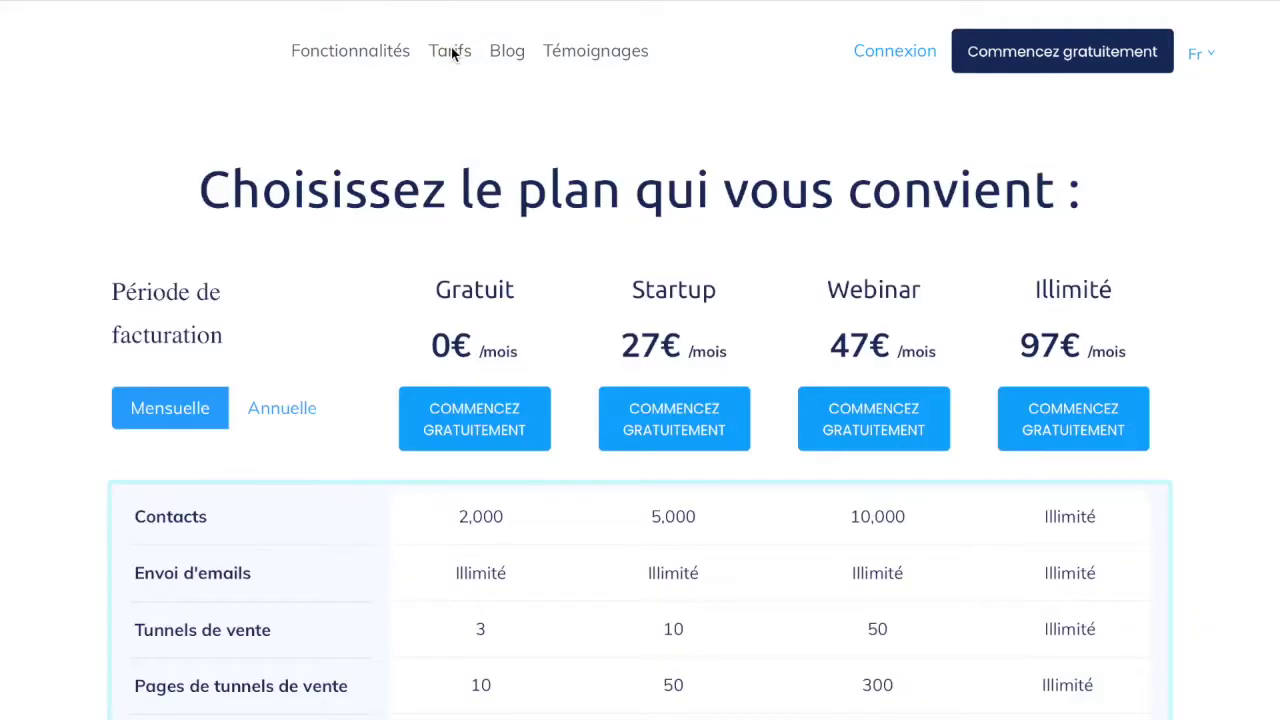
scroll(564, 265, "down", 3)
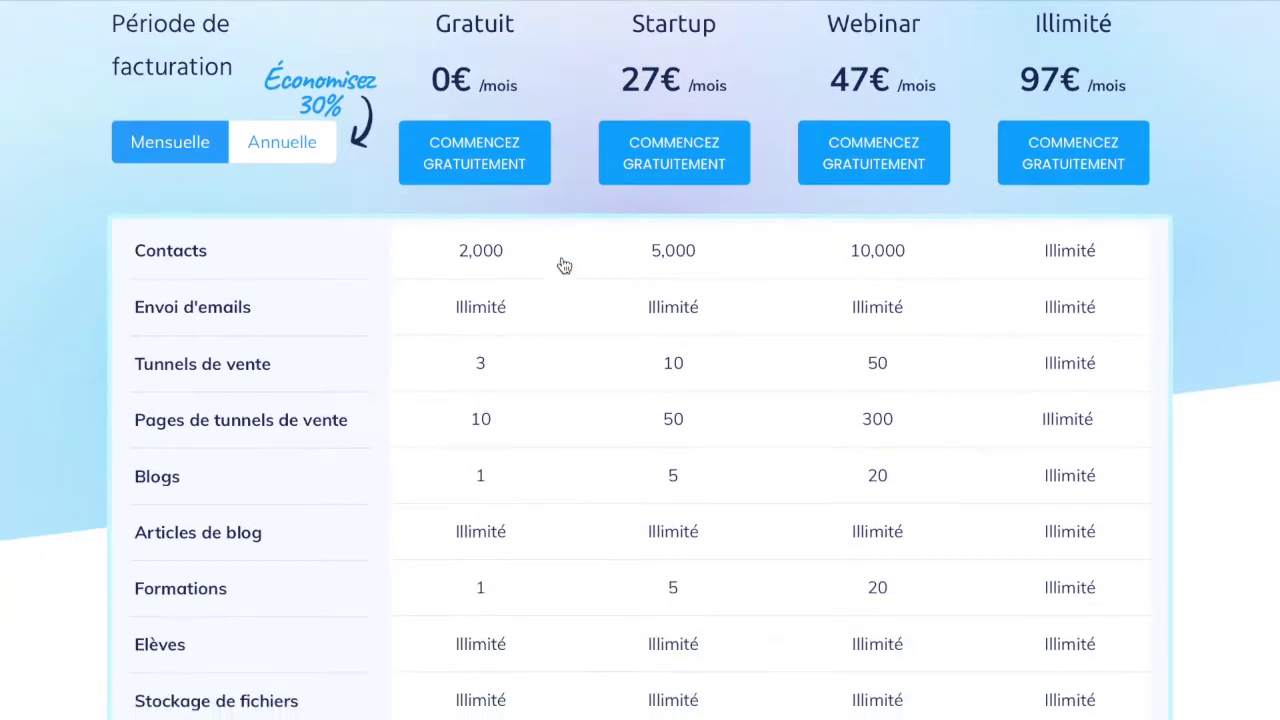
scroll(563, 263, "up", 1)
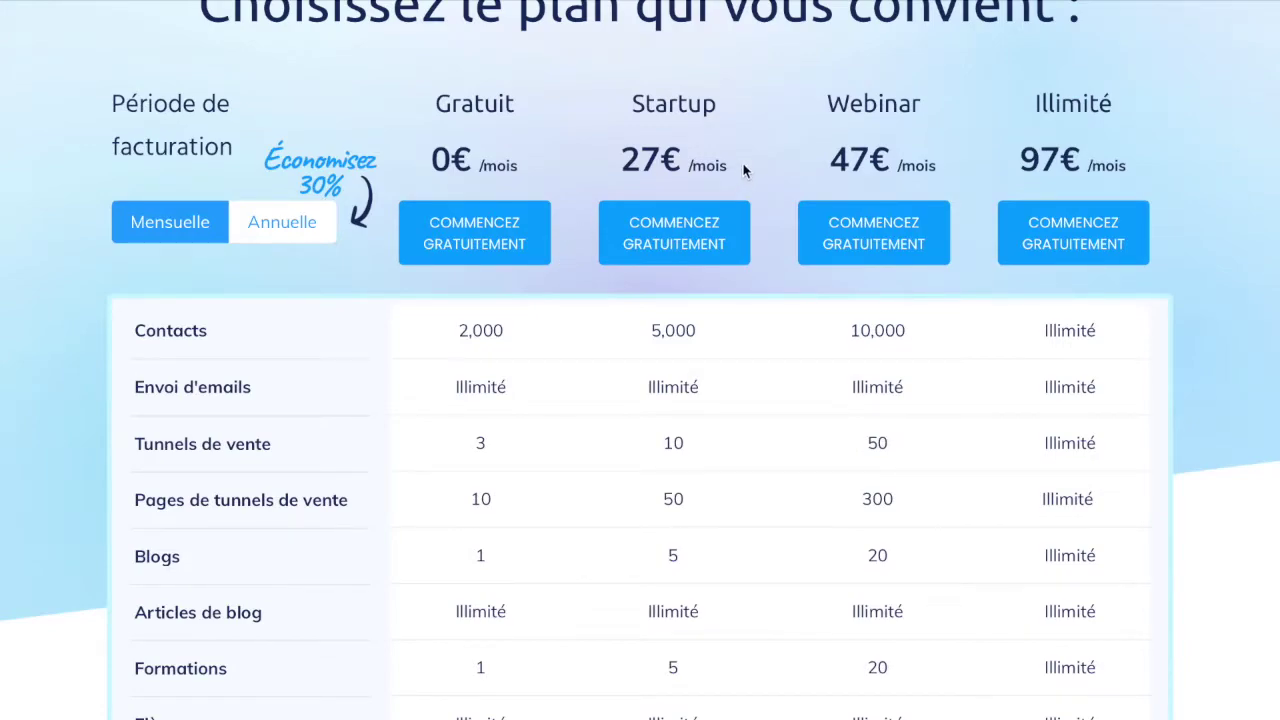
scroll(407, 291, "up", 2)
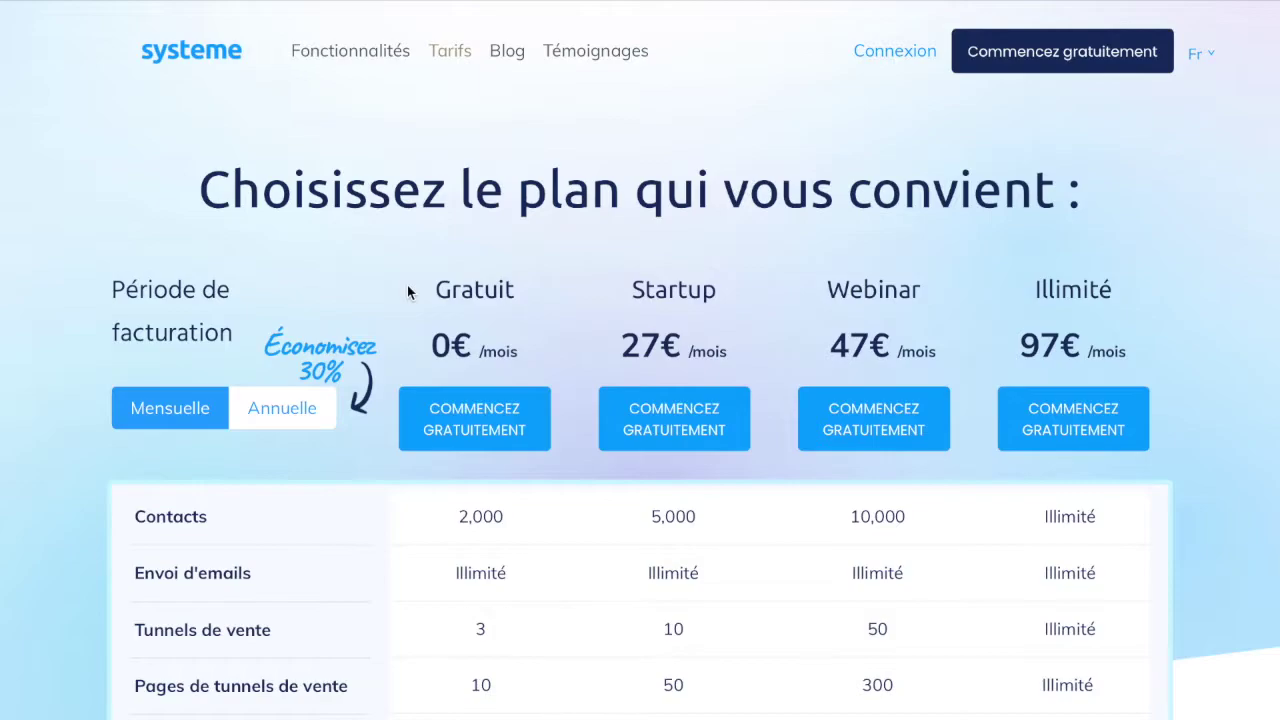
scroll(407, 285, "down", 4)
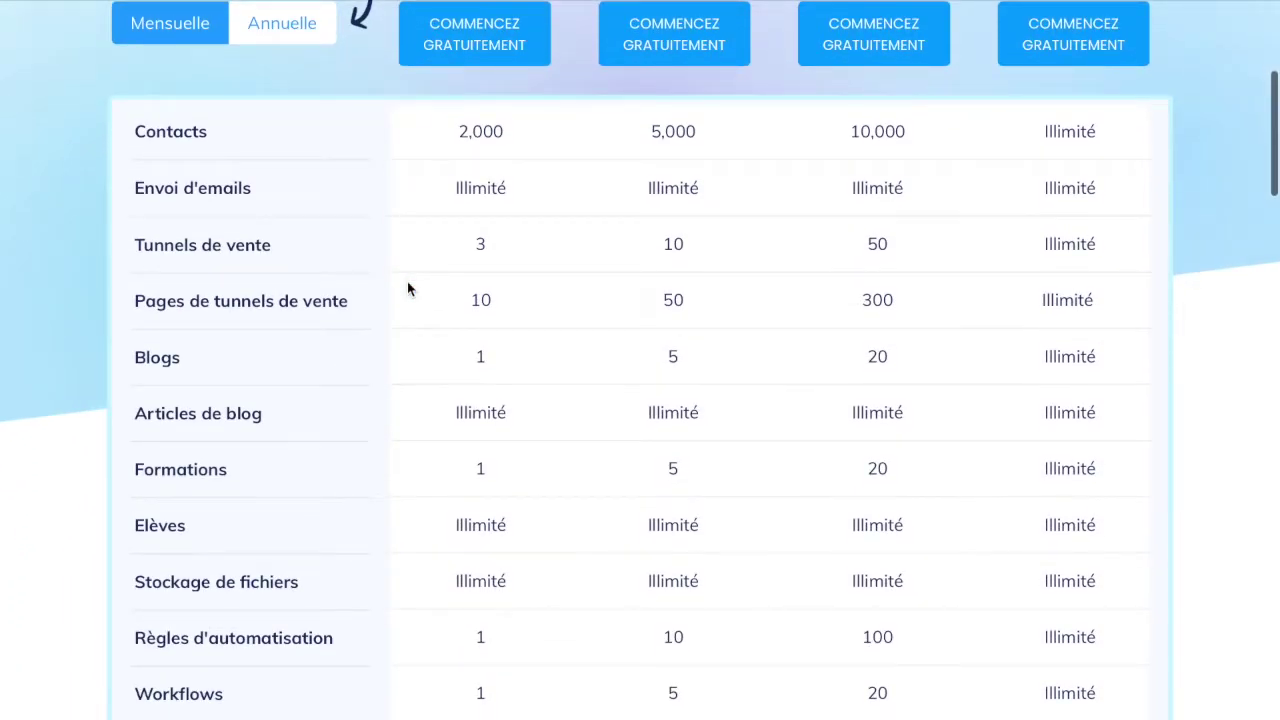
scroll(407, 285, "down", 1)
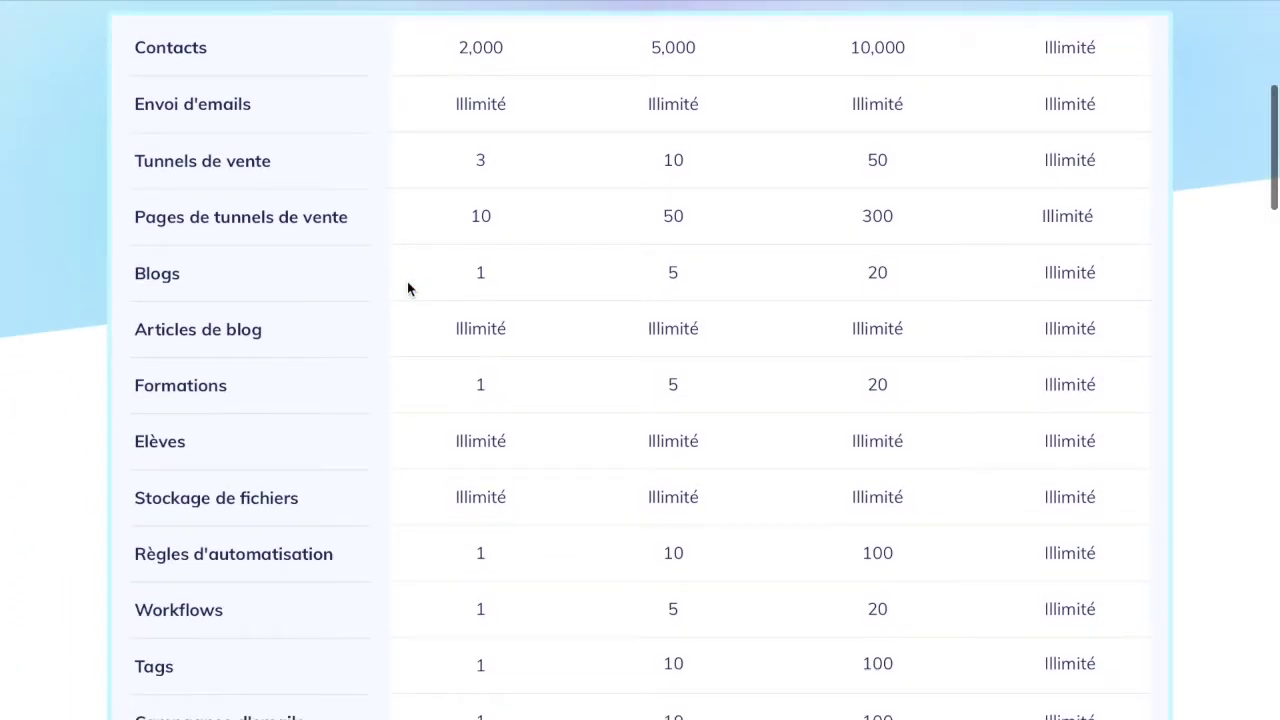
scroll(407, 289, "down", 4)
scroll(407, 289, "up", 5)
scroll(407, 289, "up", 4)
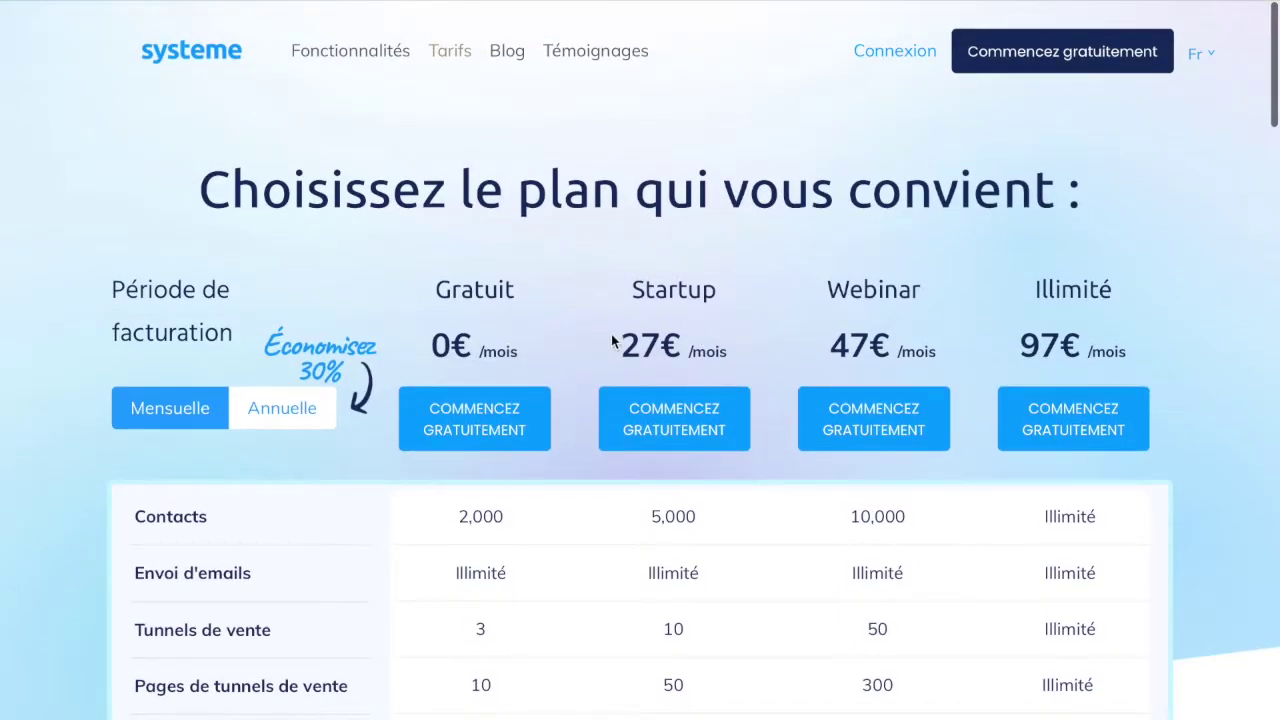
Examine the plan comparison table row by row, from contacts and sales funnels down to free migration and coaching
scroll(597, 543, "down", 2)
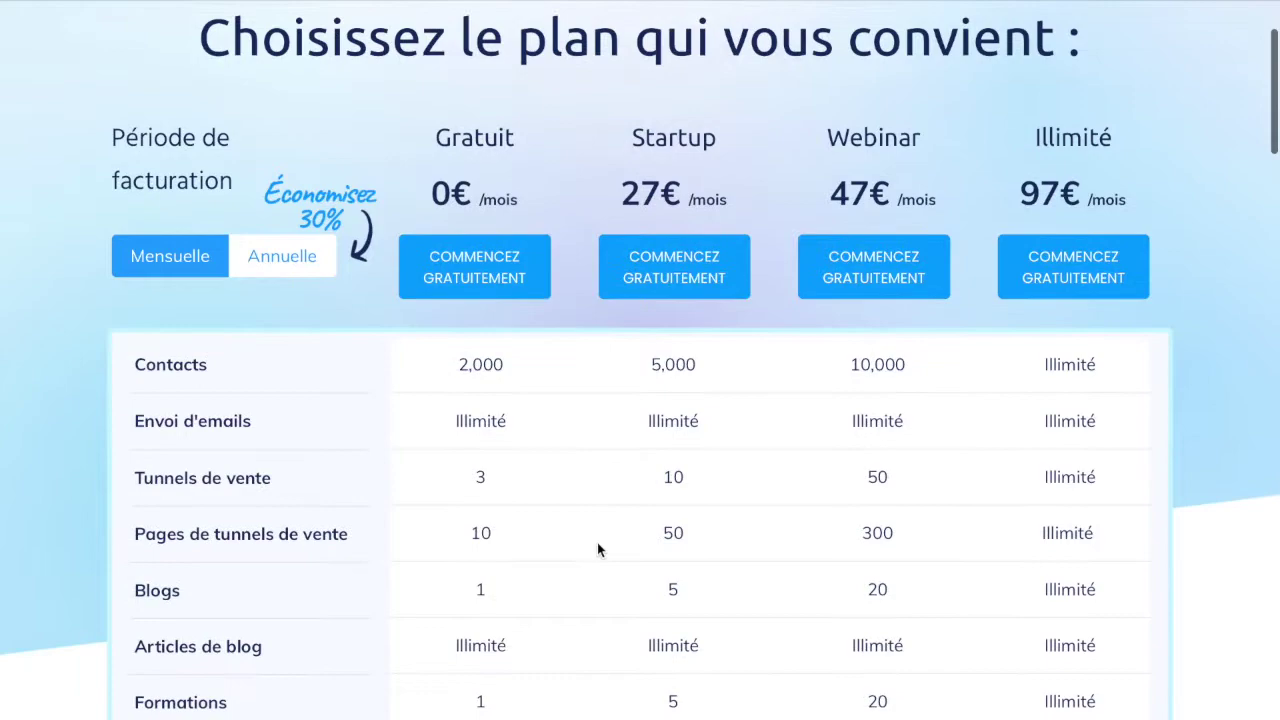
scroll(597, 543, "down", 1)
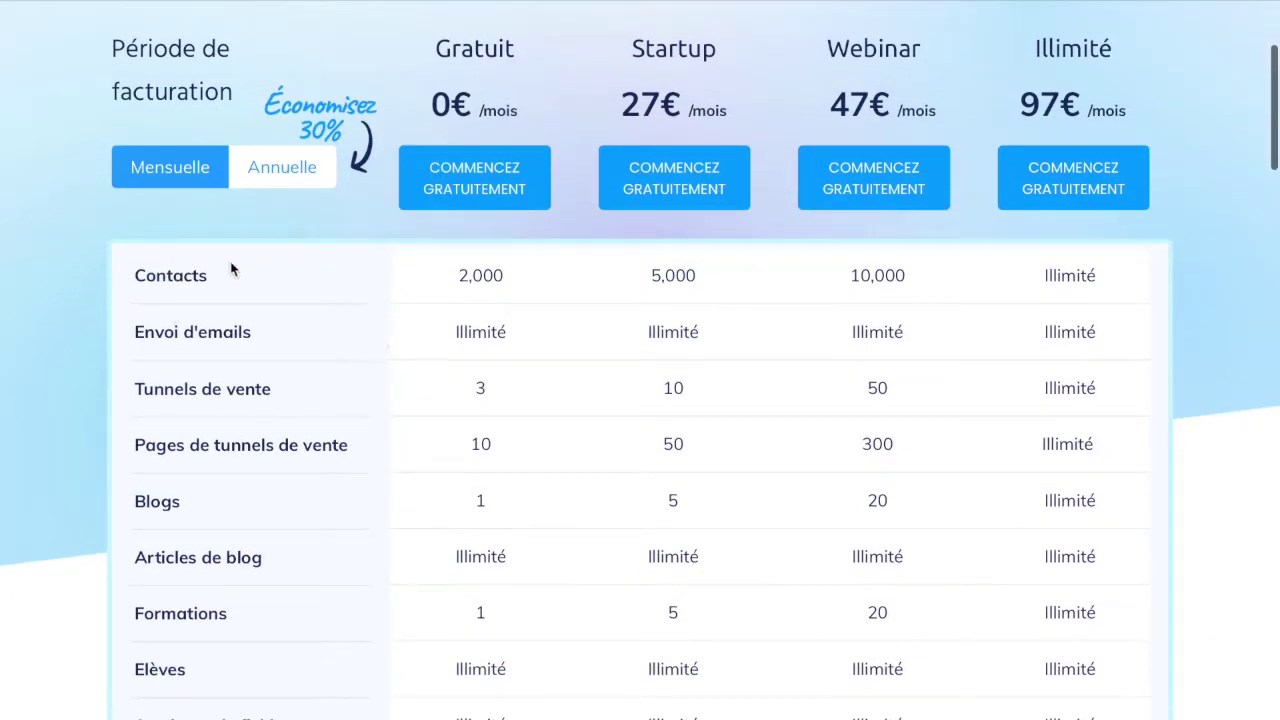
scroll(406, 428, "down", 1)
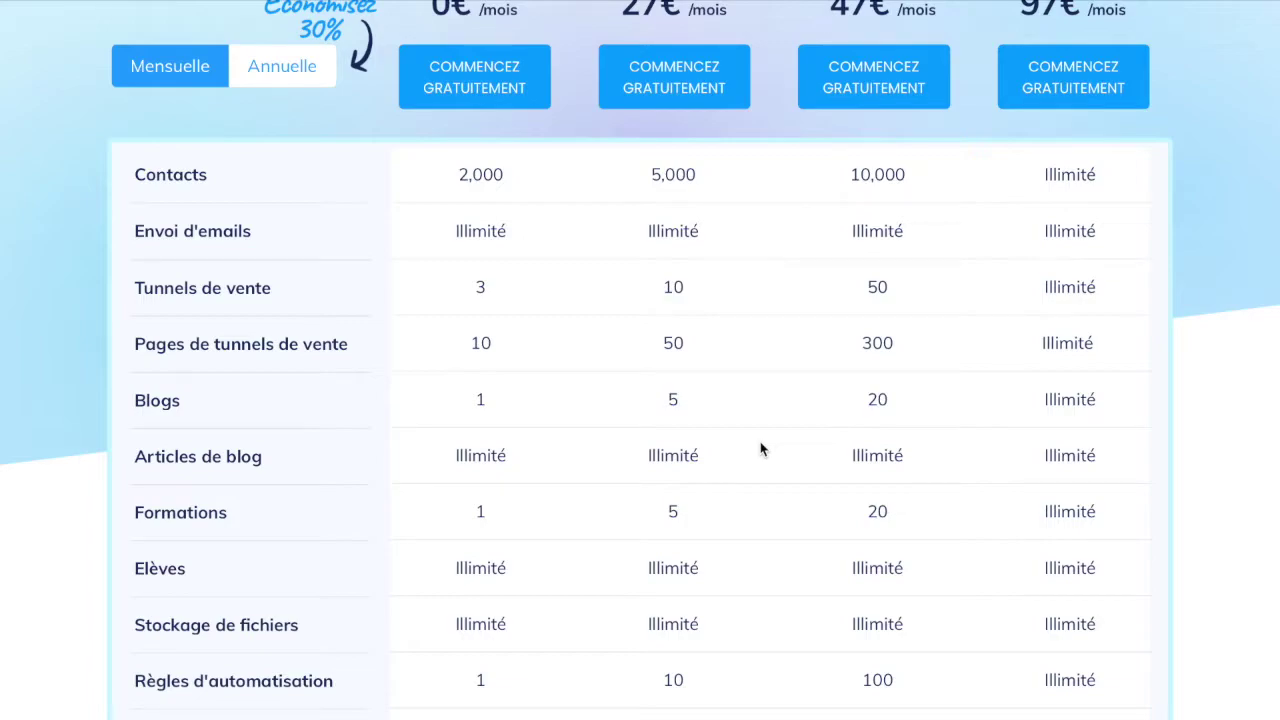
scroll(760, 450, "down", 1)
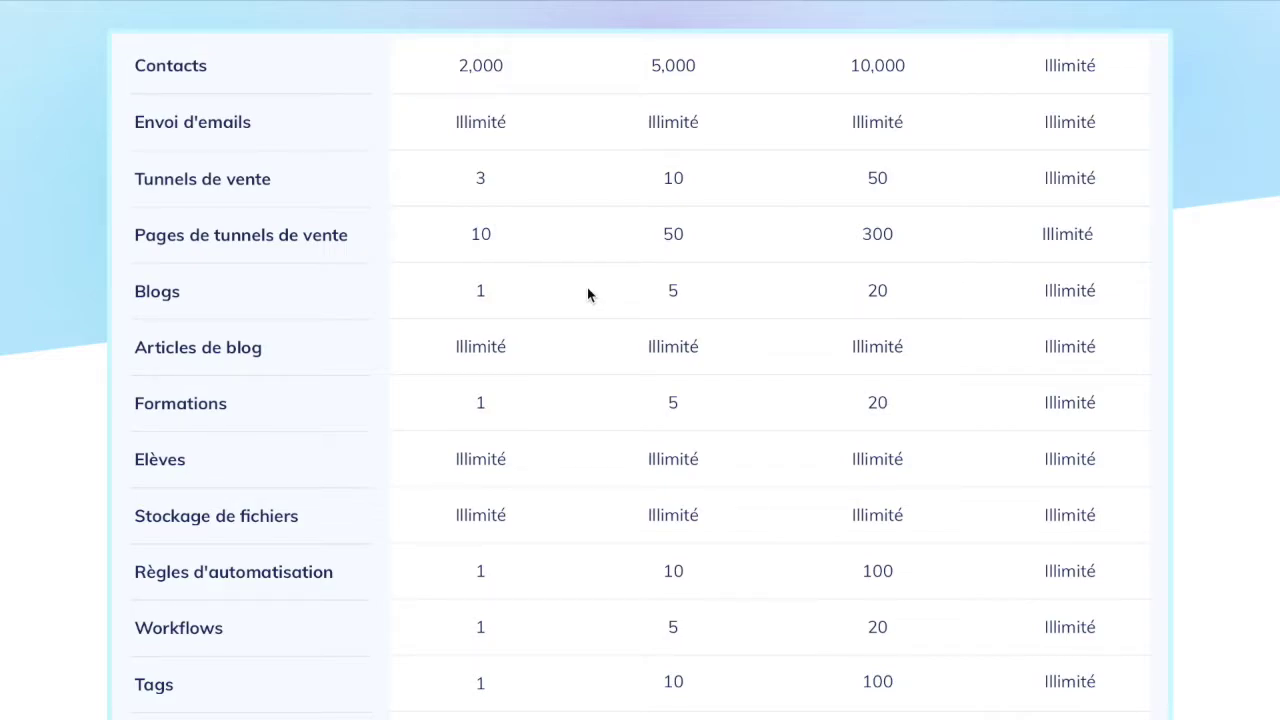
scroll(587, 294, "down", 2)
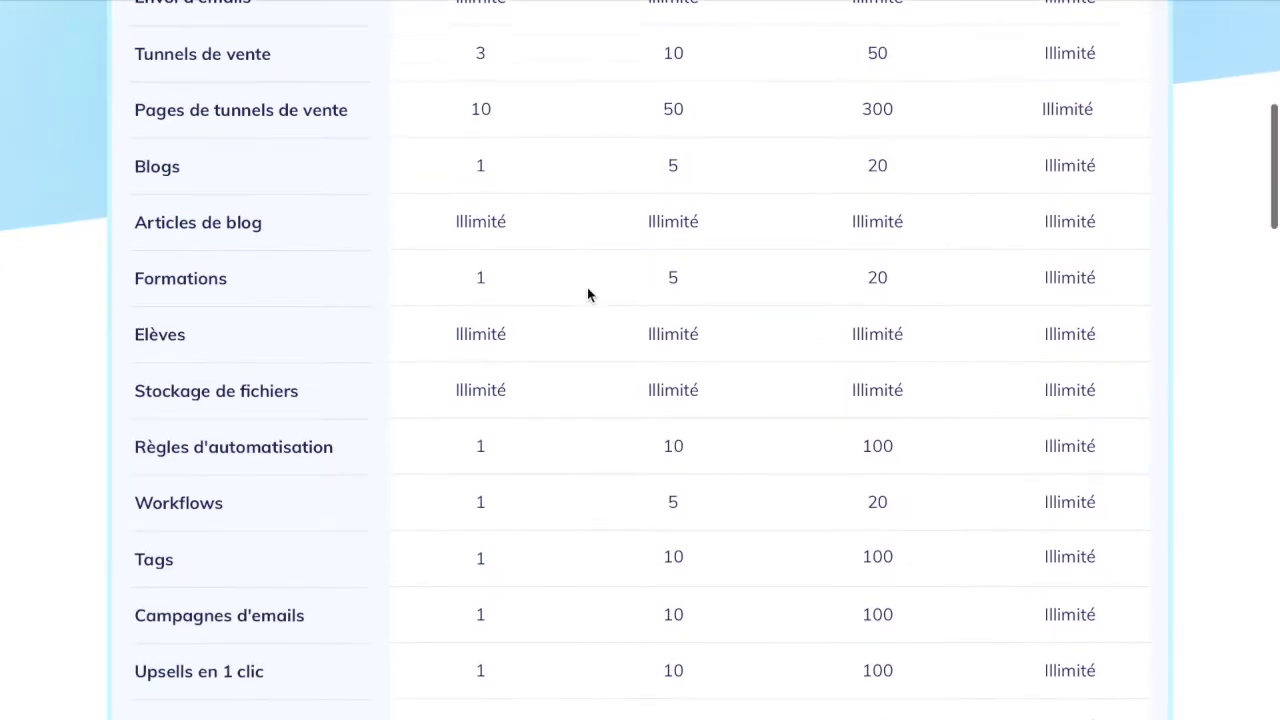
scroll(587, 294, "down", 1)
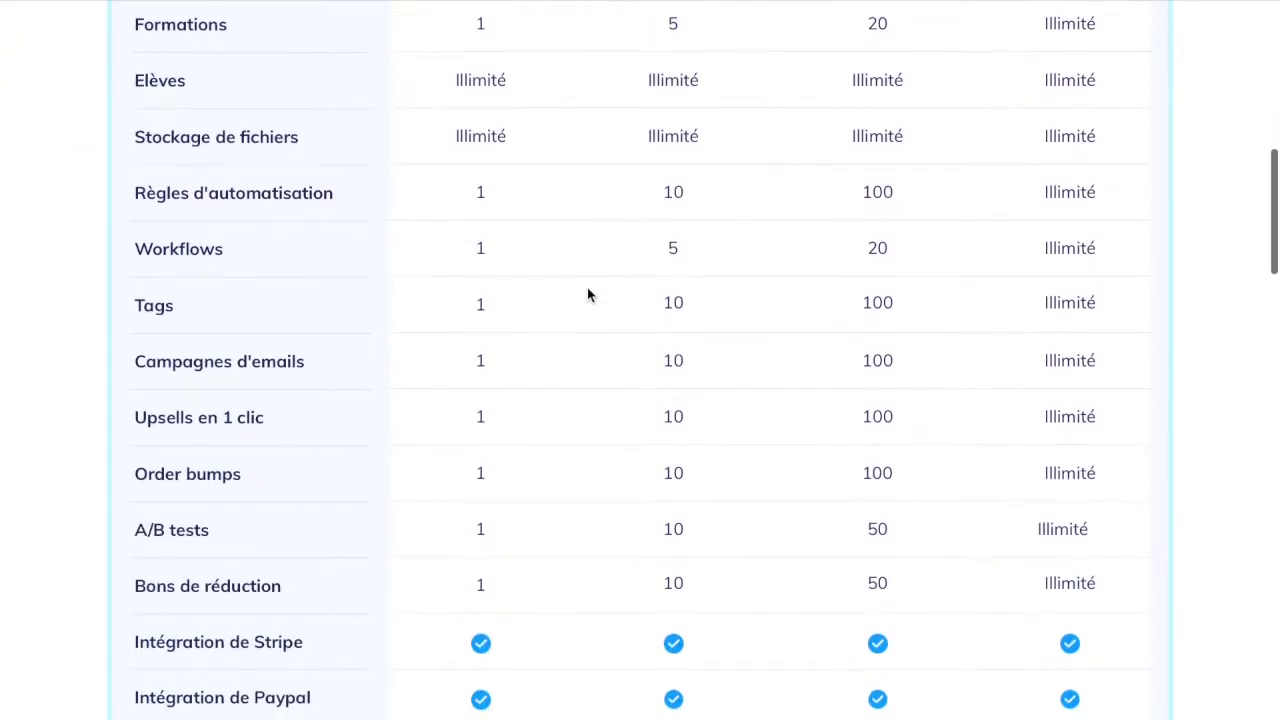
scroll(587, 294, "down", 3)
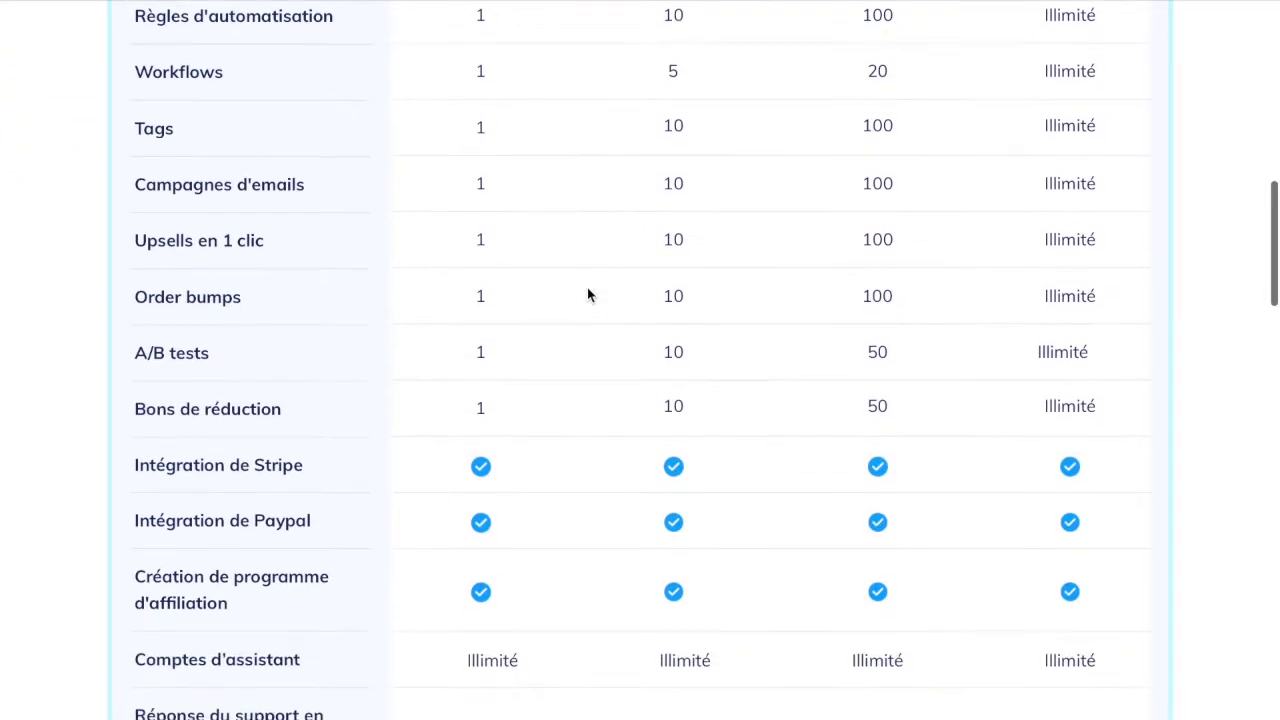
scroll(587, 294, "down", 3)
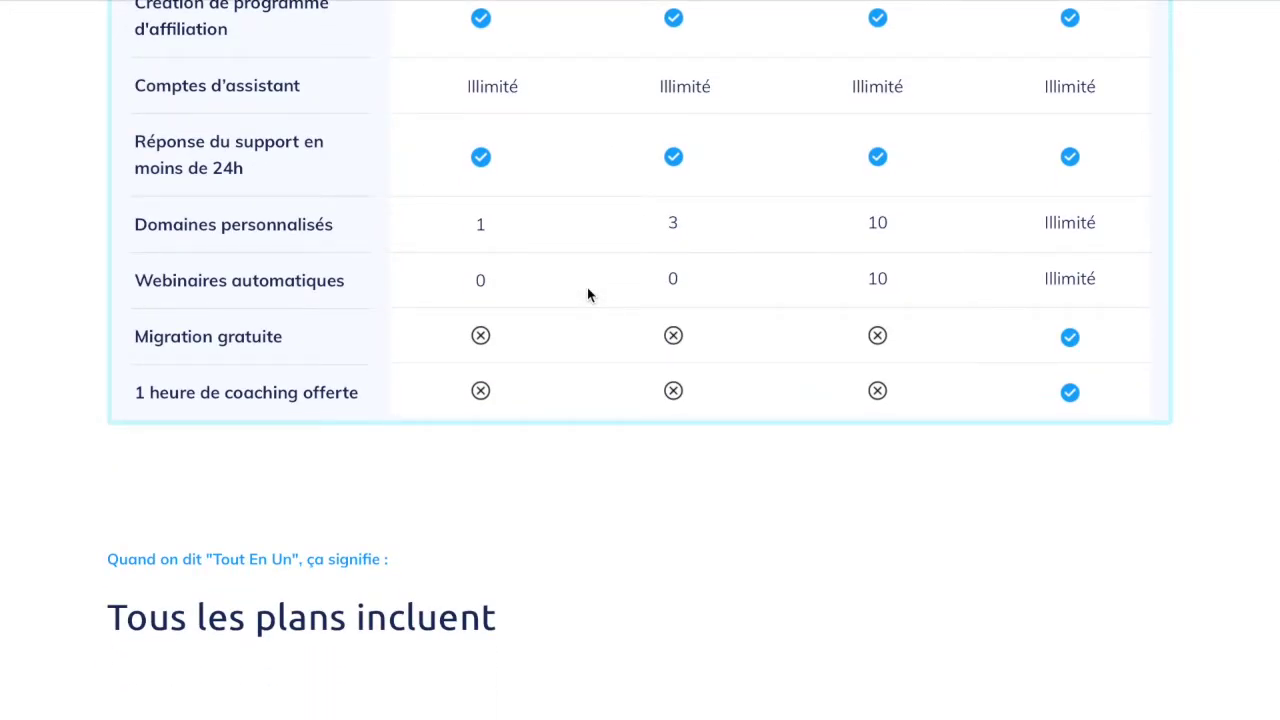
scroll(587, 294, "up", 4)
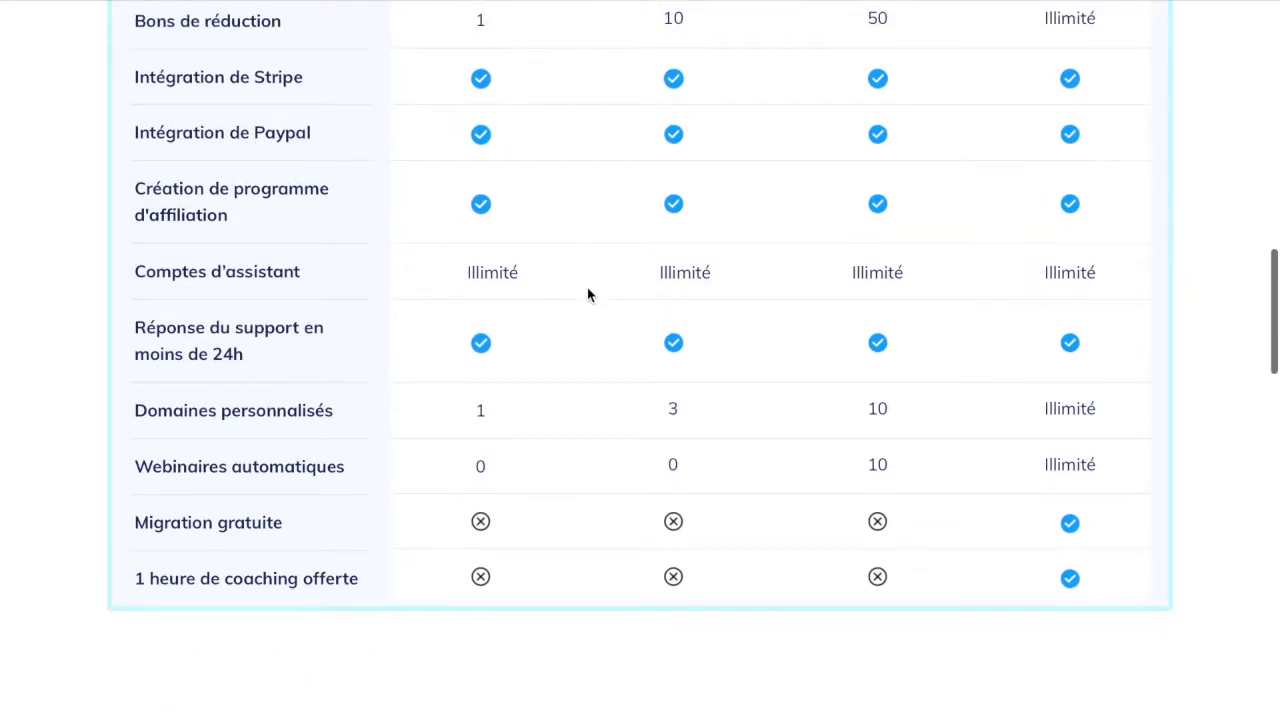
Review the "Tous les plans incluent" section covering emails, storage, clients, payment fees, affiliate programmes and support
scroll(587, 294, "down", 10)
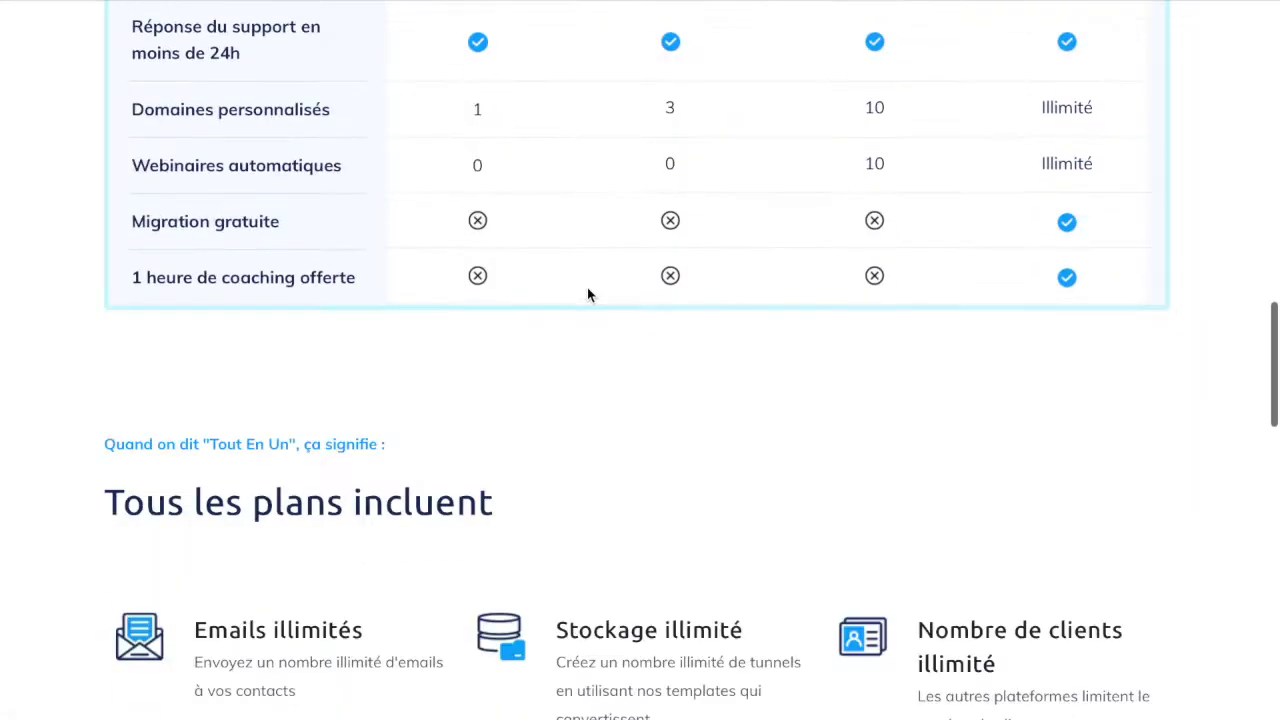
scroll(587, 294, "down", 2)
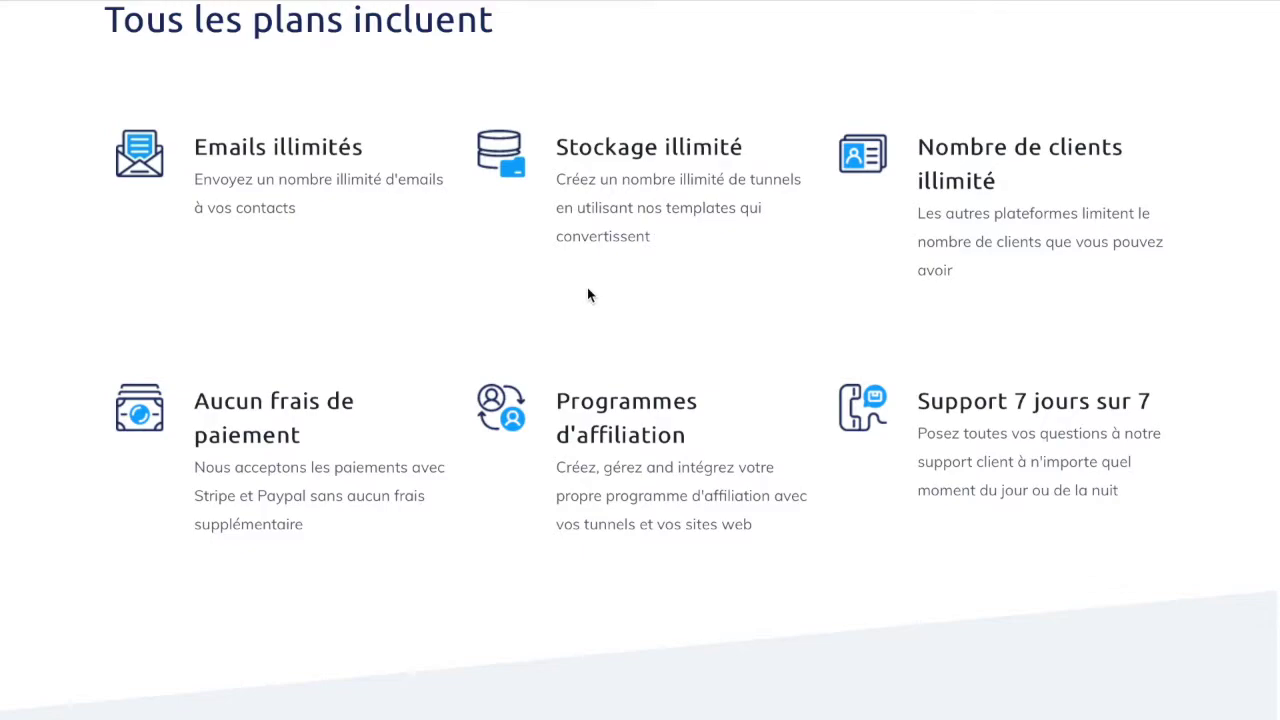
scroll(587, 294, "up", 2)
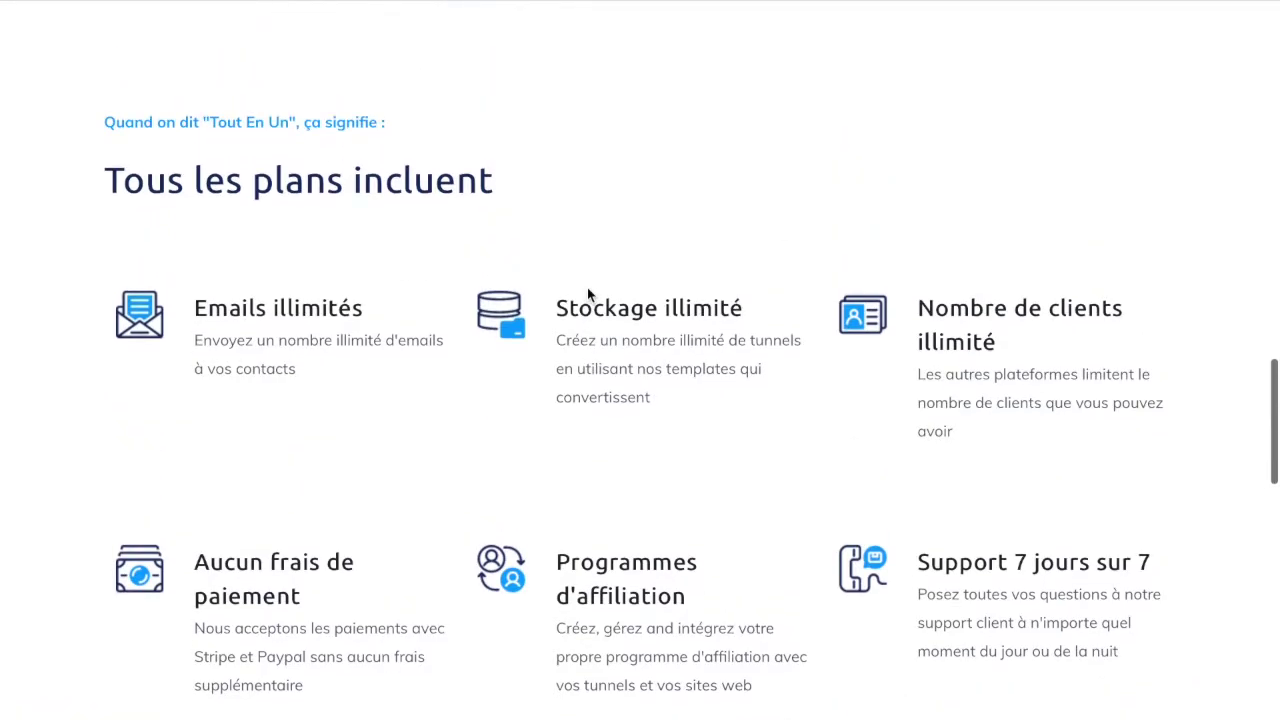
scroll(587, 294, "up", 2)
scroll(587, 294, "up", 13)
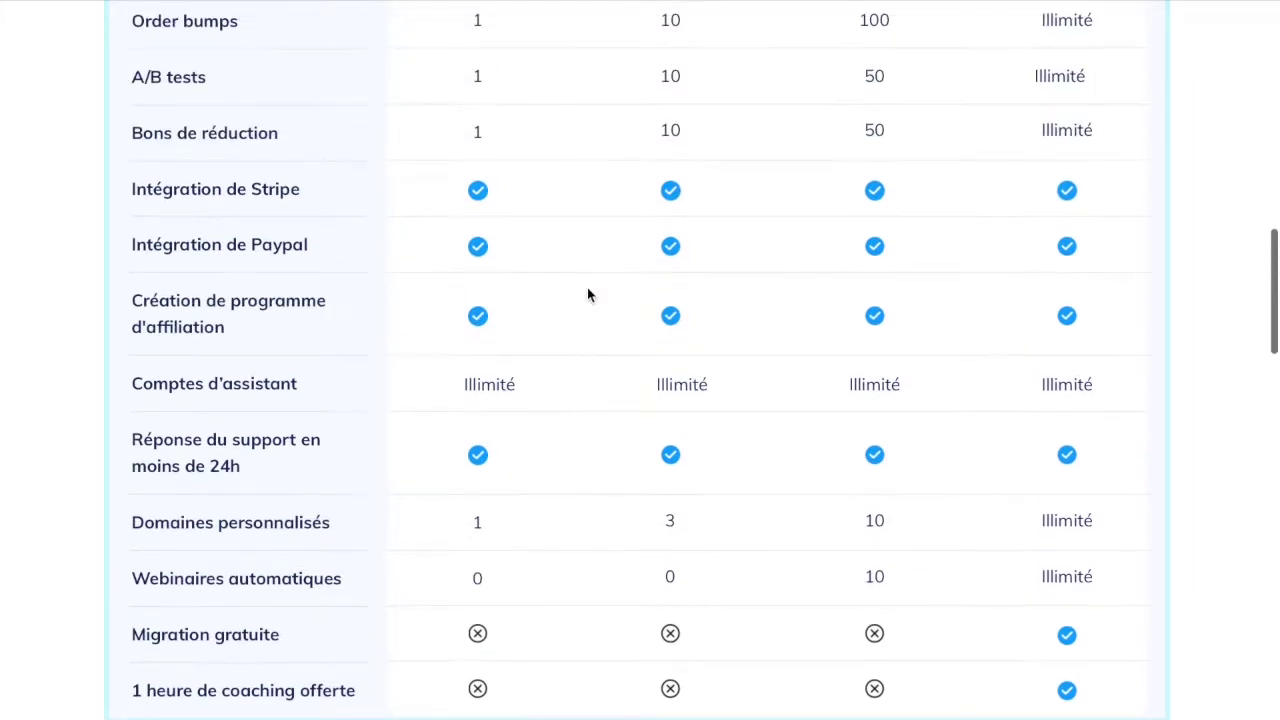
scroll(587, 294, "up", 6)
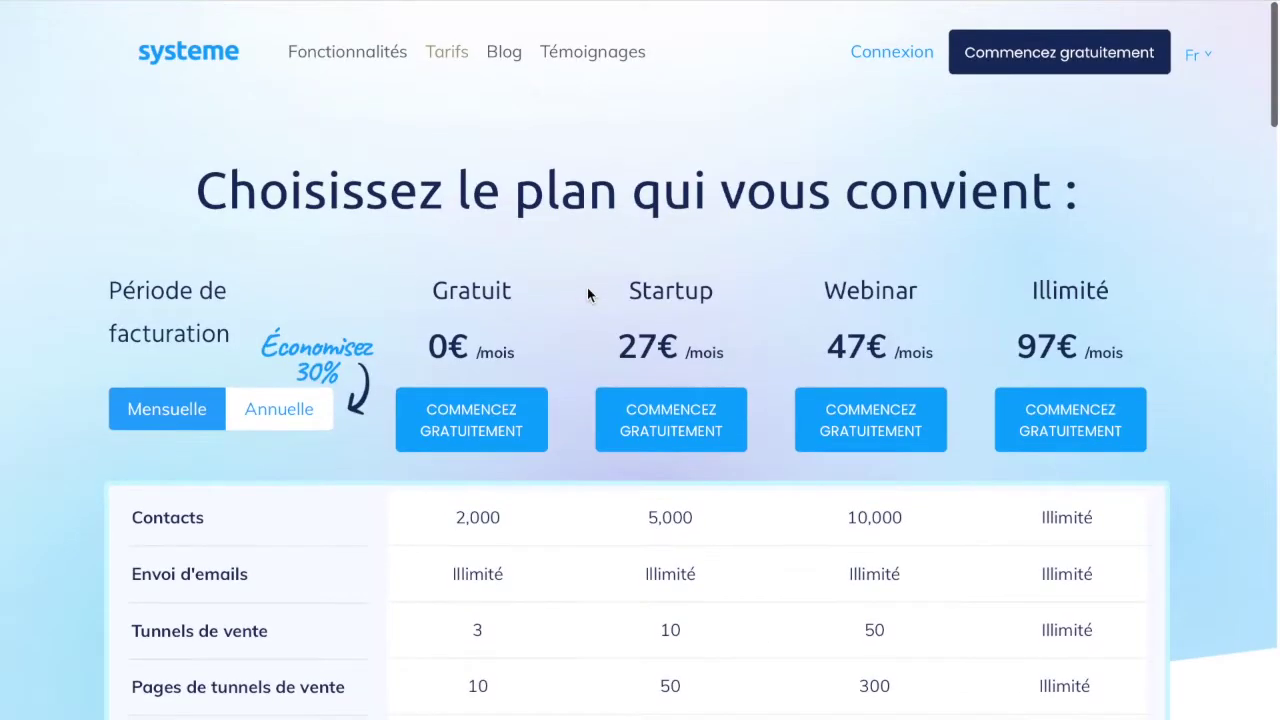
Recheck the plan comparison table, including automation rules, workflows, email campaigns and payment integrations, against the plan headings
scroll(587, 294, "down", 5)
scroll(587, 294, "down", 15)
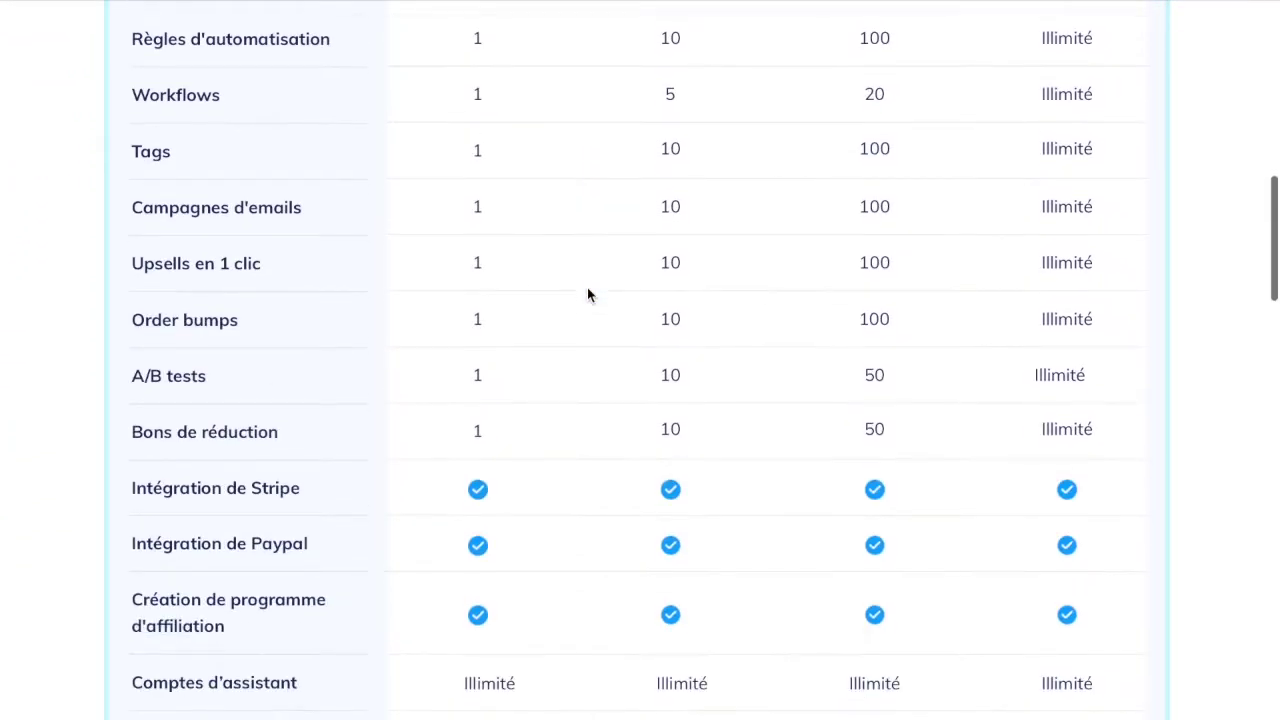
scroll(587, 294, "up", 8)
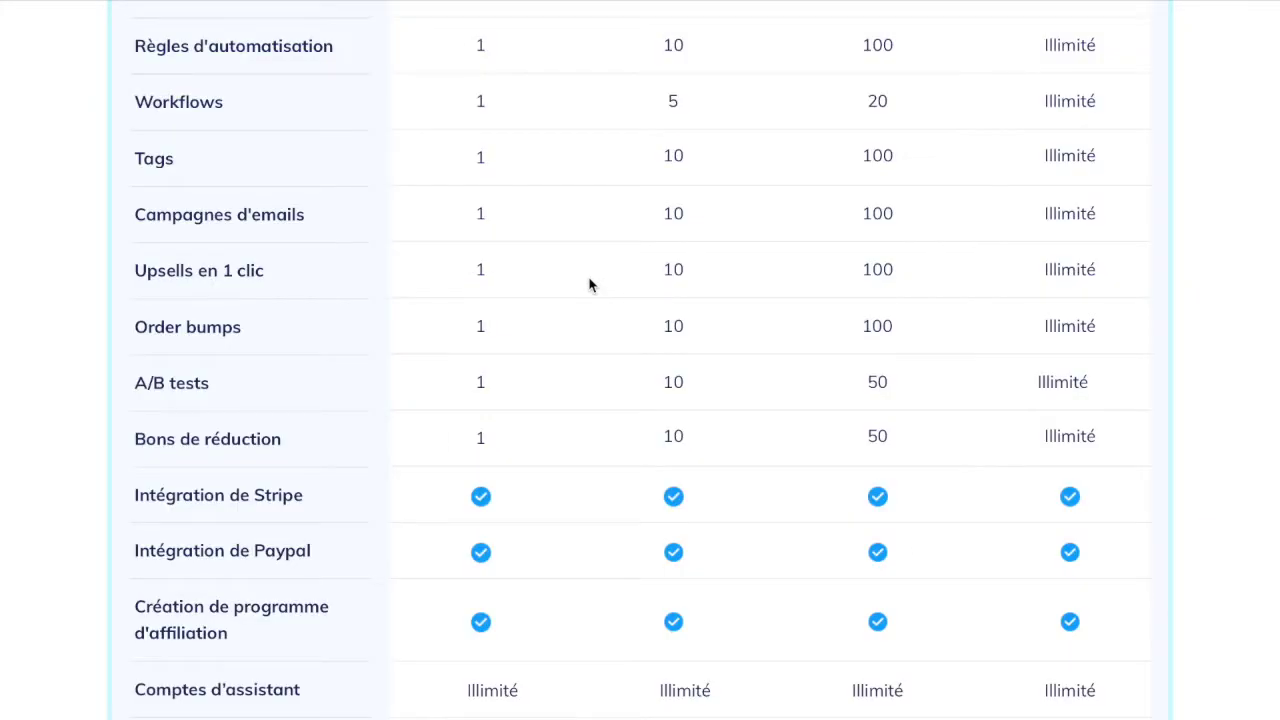
scroll(590, 285, "down", 8)
scroll(591, 271, "up", 12)
scroll(591, 268, "up", 5)
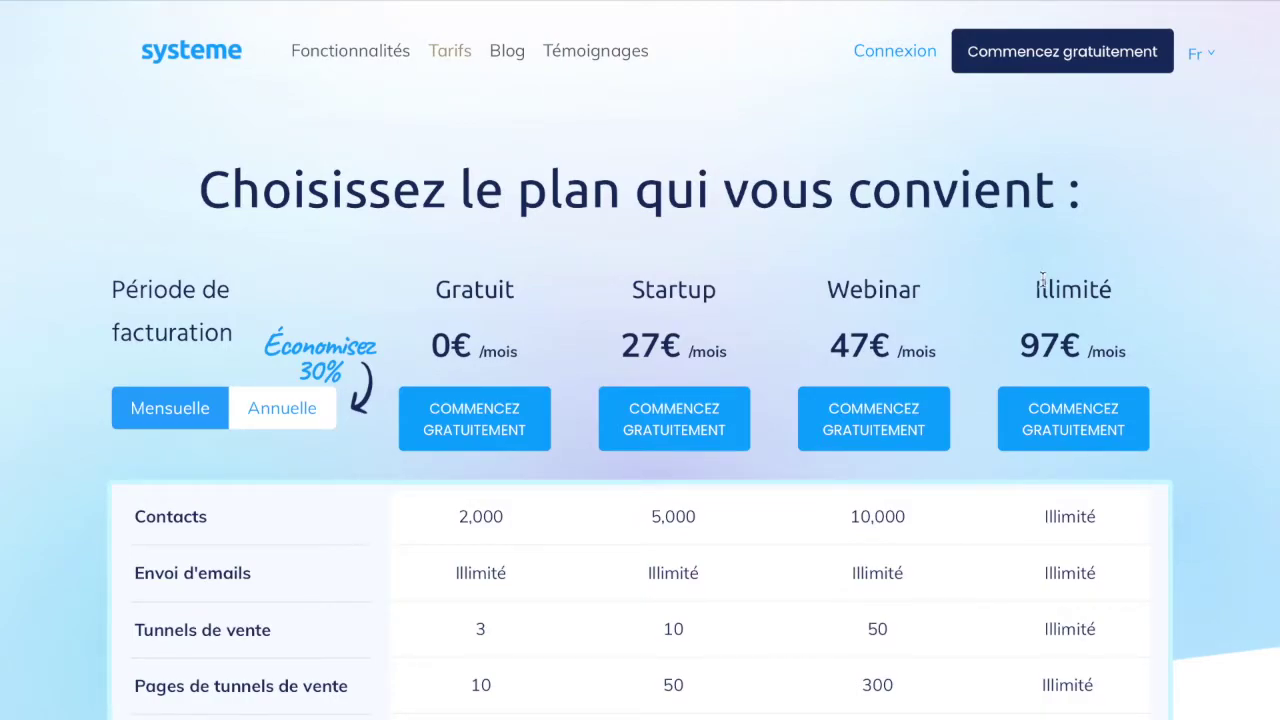
scroll(1044, 280, "down", 12)
scroll(1043, 277, "up", 12)
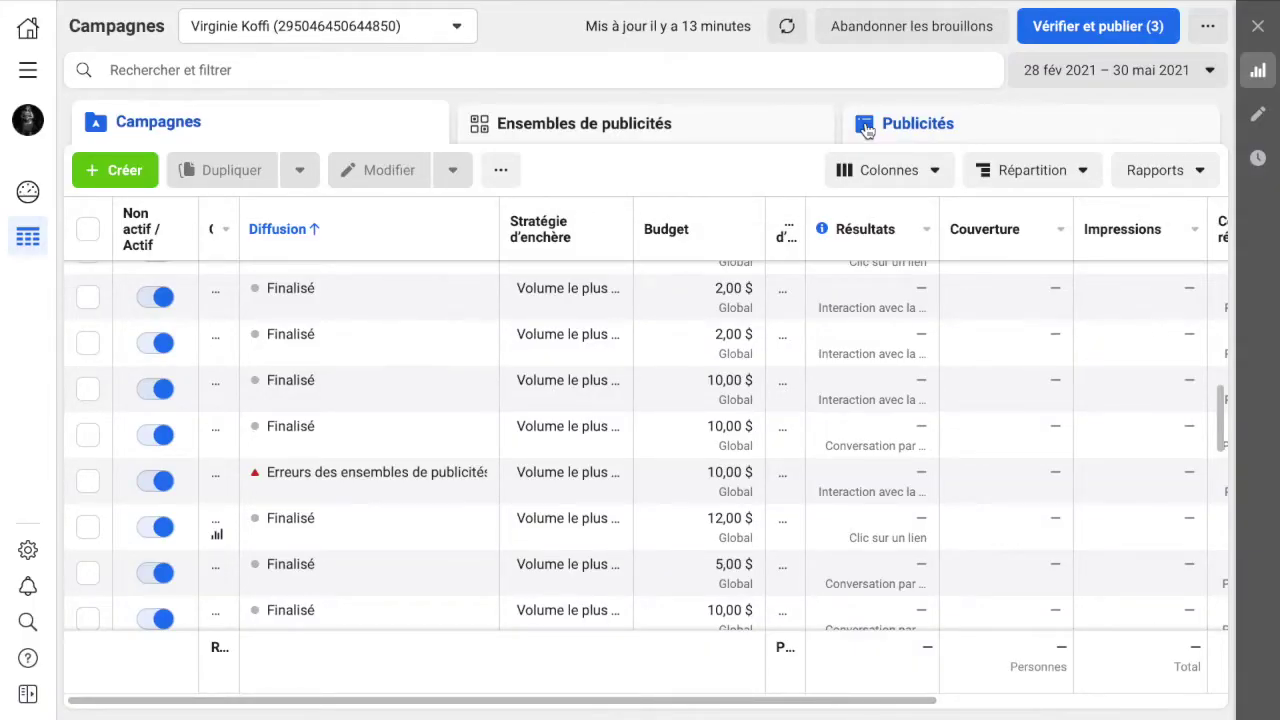
Switch to Facebook Ads Manager, view the objectives offered for a new campaign, and close the dialog without choosing one
mouse_move(797, 234)
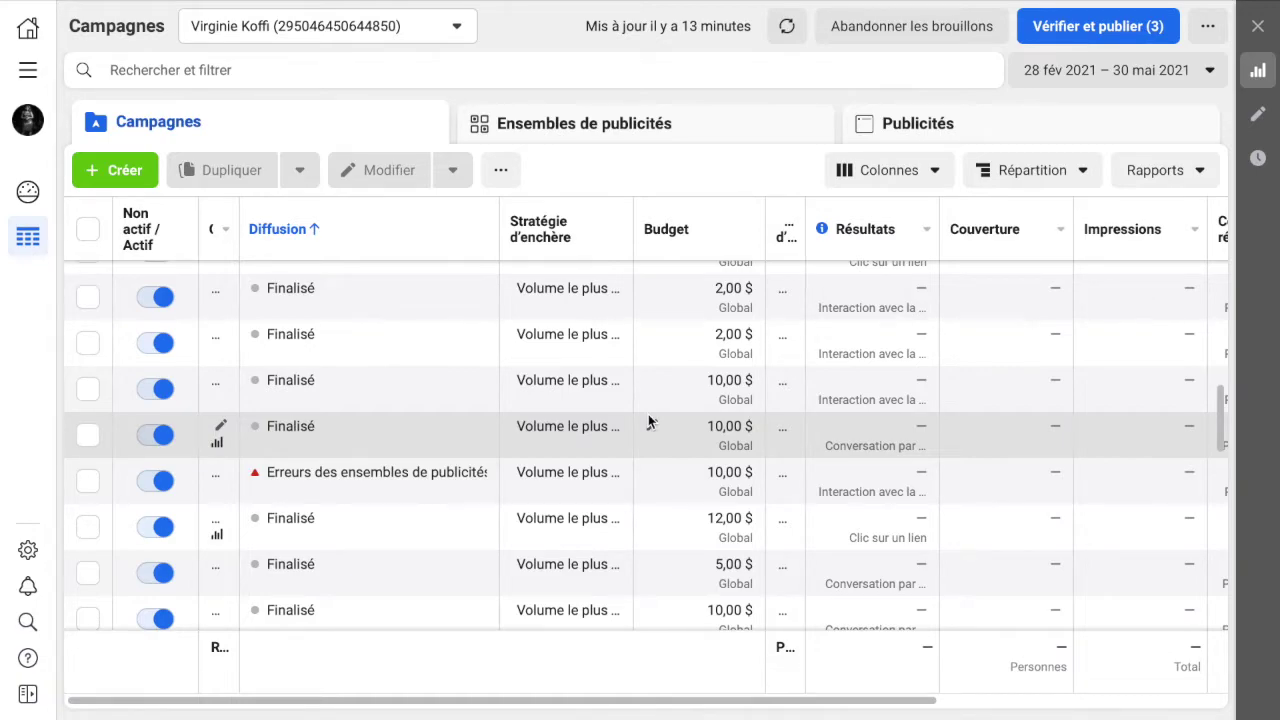
scroll(626, 513, "up", 2)
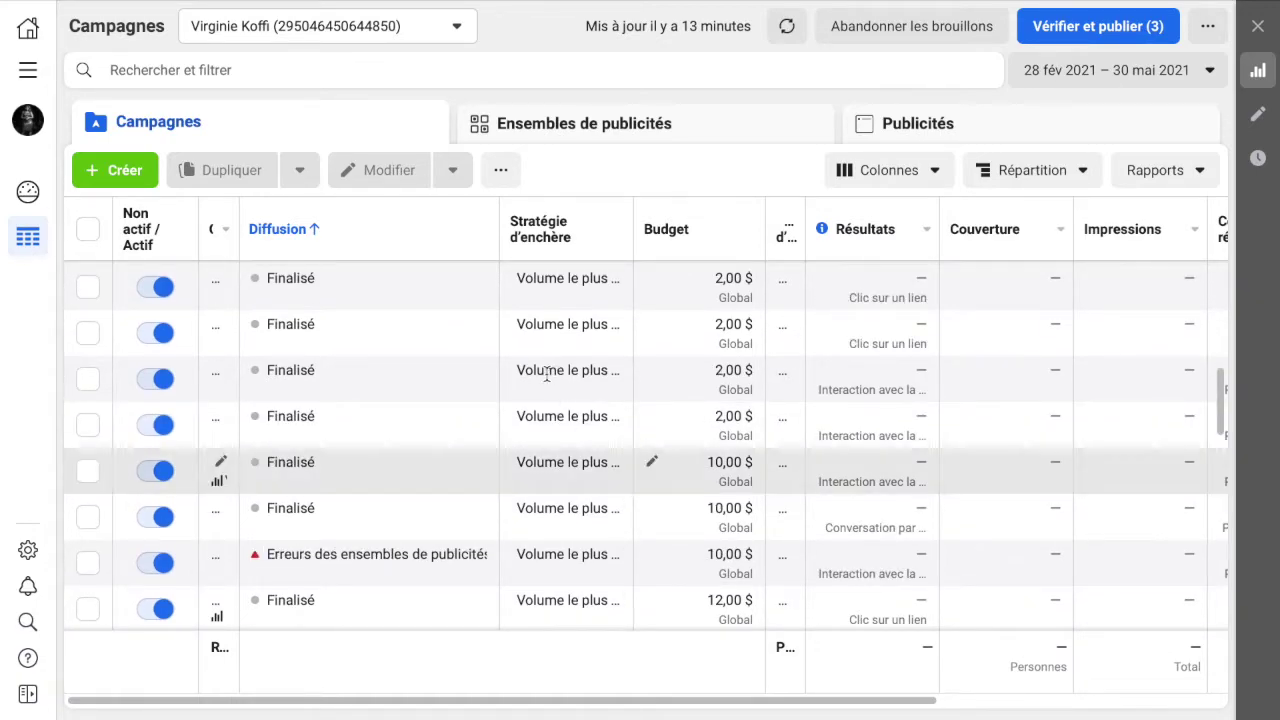
left_click(118, 170)
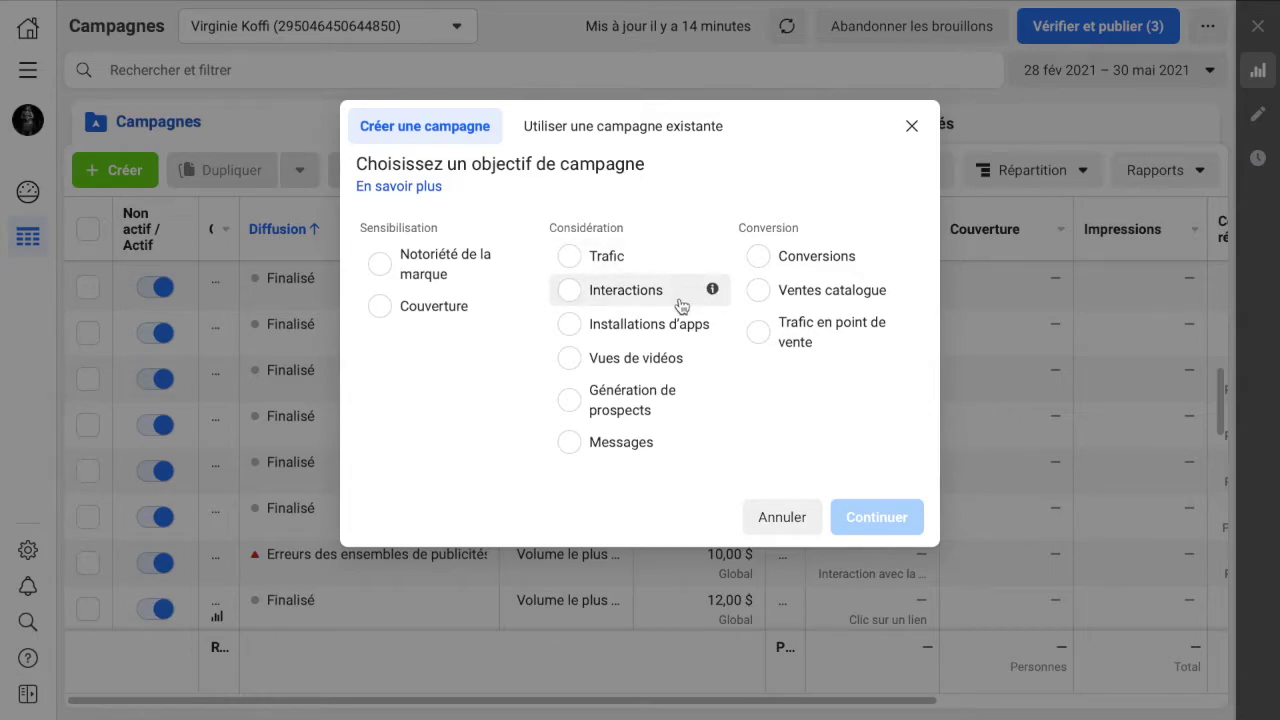
mouse_move(714, 293)
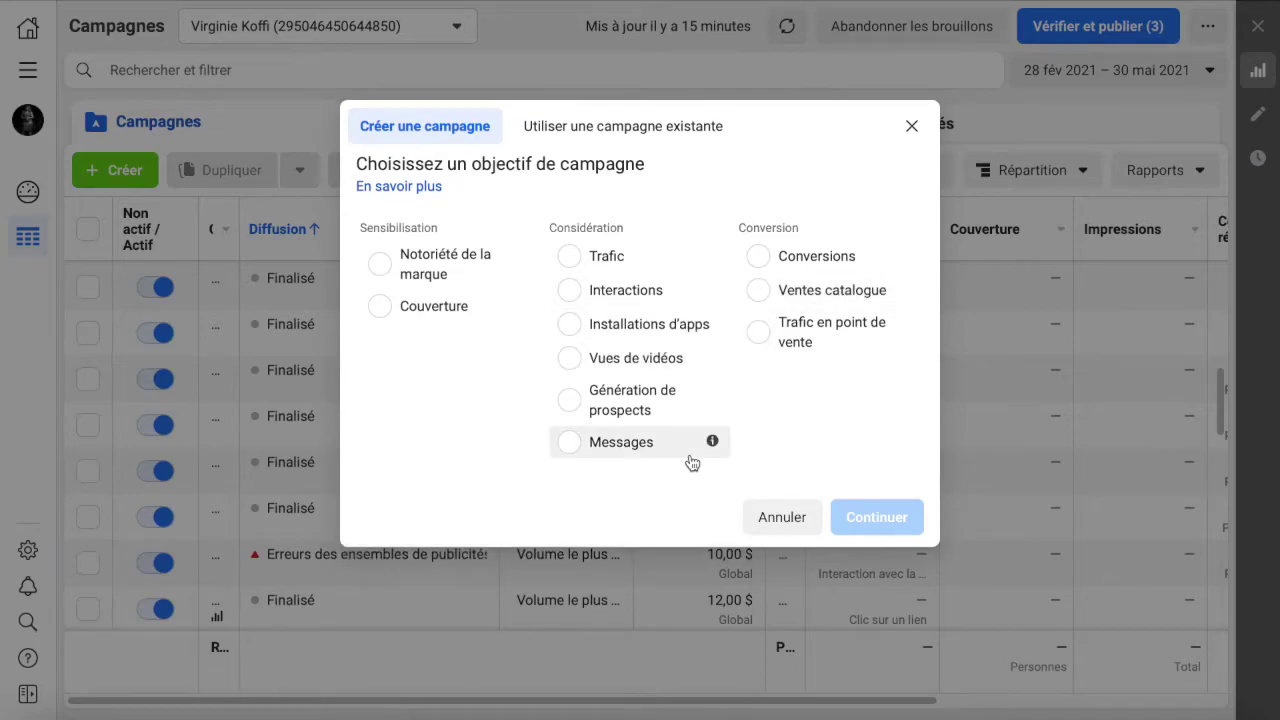
left_click(912, 128)
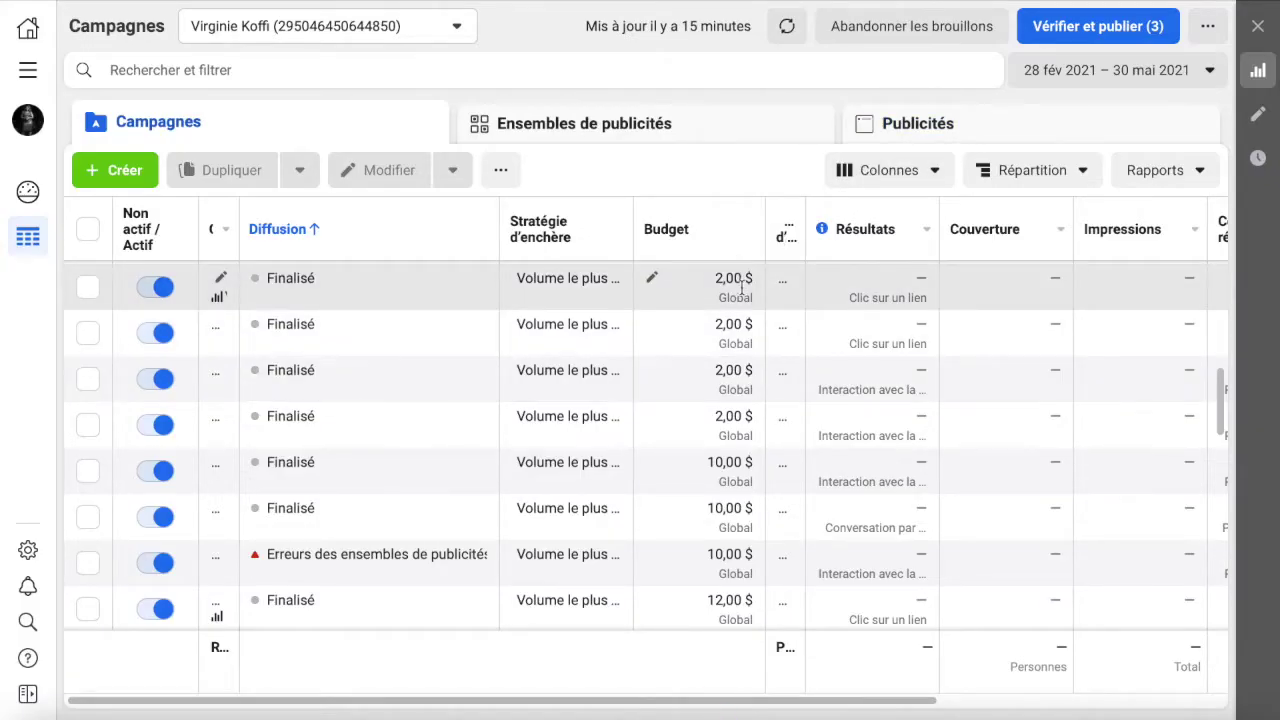